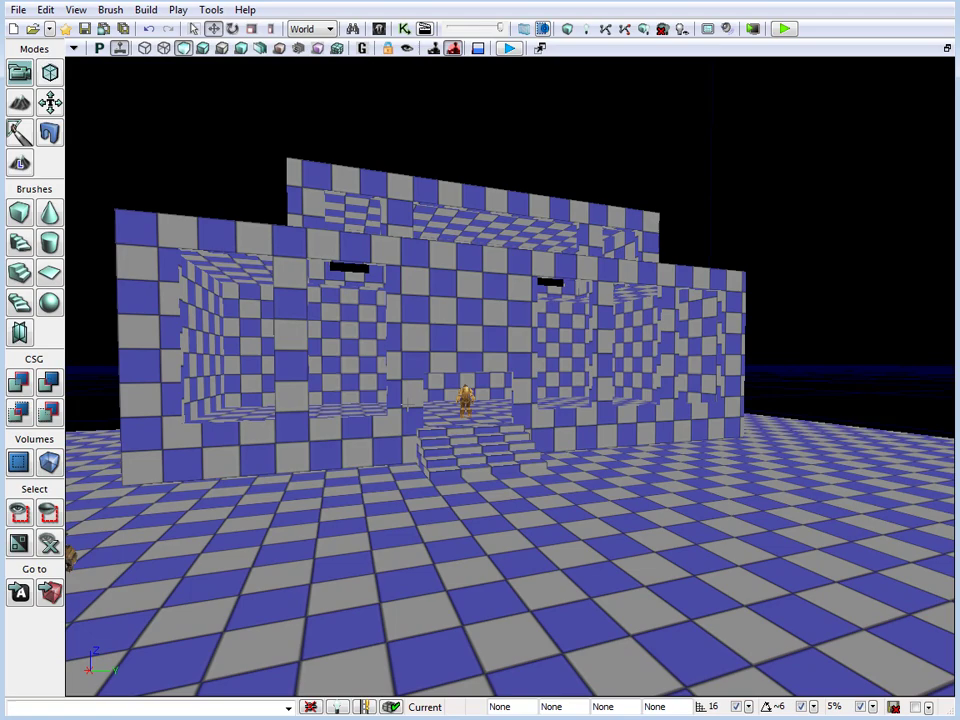
- Examine the building's exterior, the floor and the reference character from several angles
middle_drag(409, 408, 349, 413)
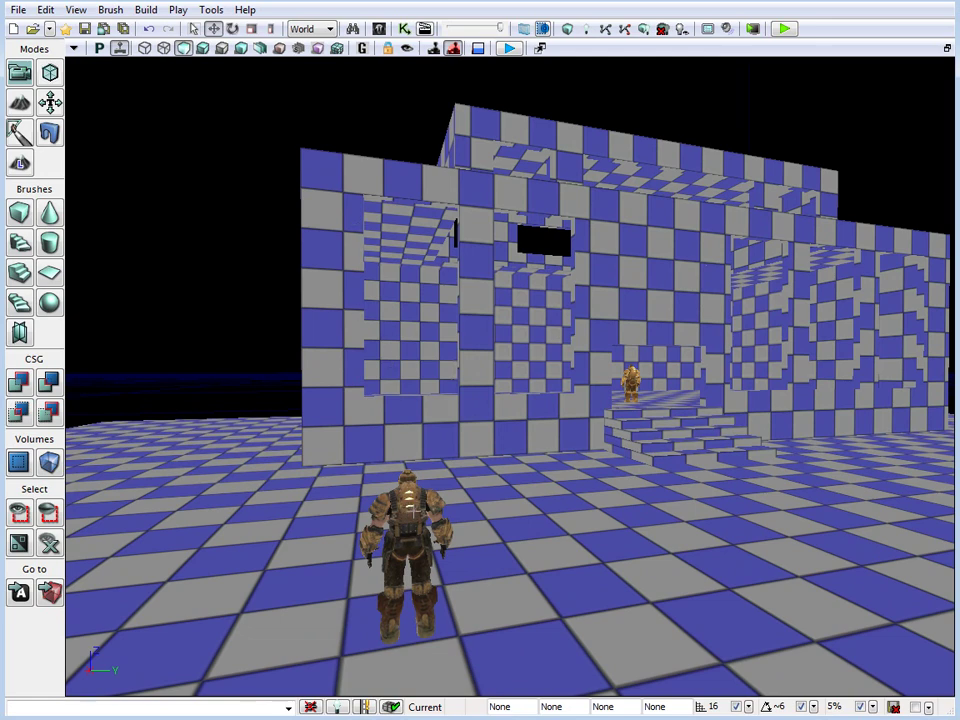
click(405, 508)
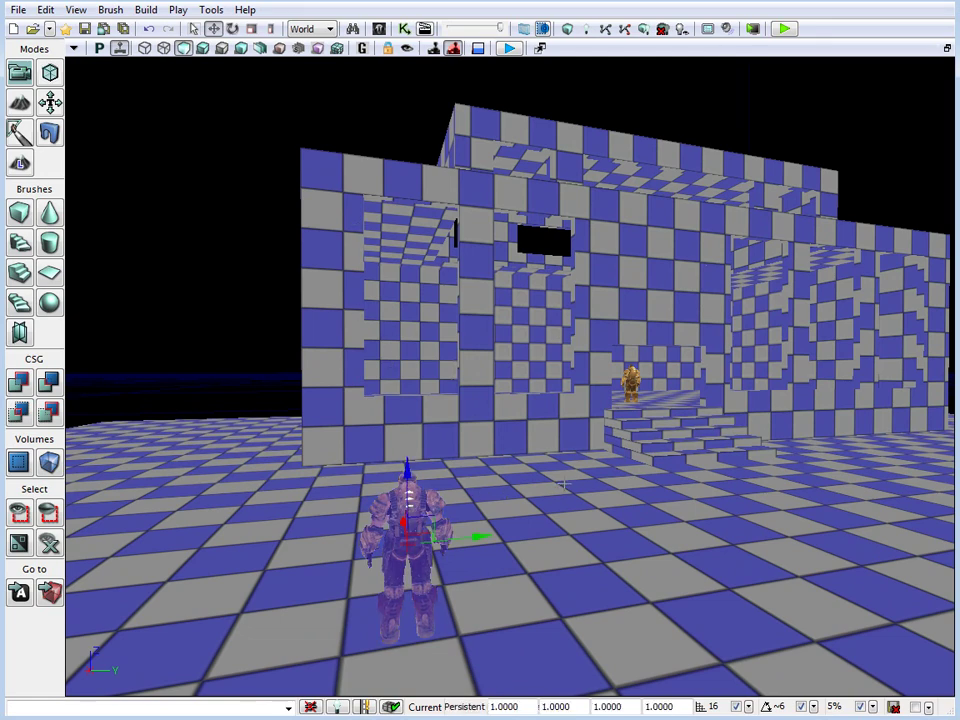
right_drag(564, 484, 570, 470)
drag(570, 470, 586, 440)
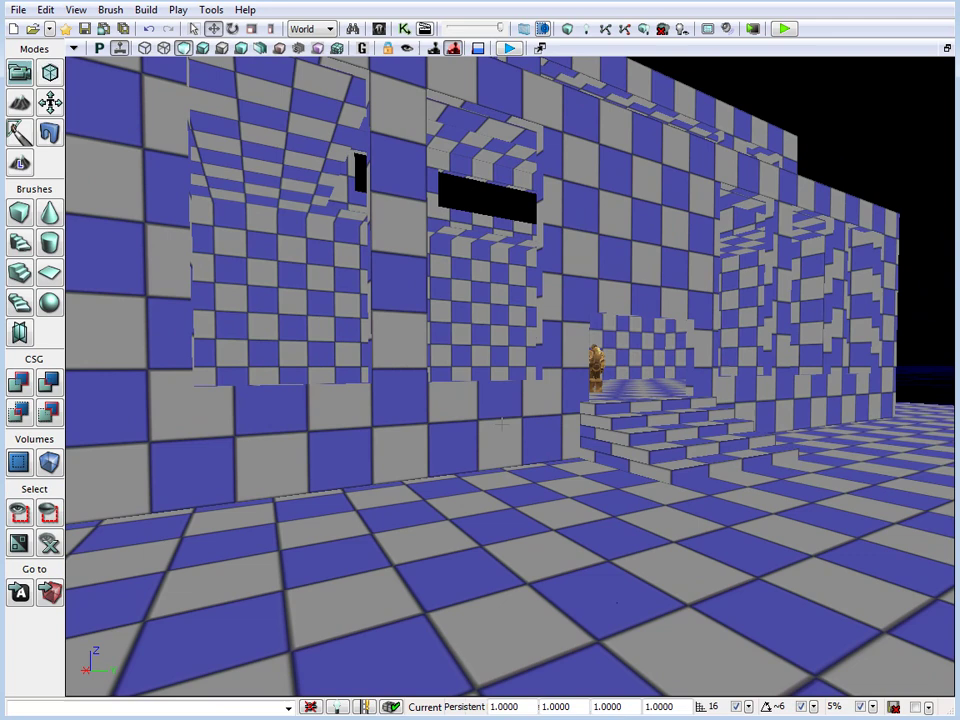
right_drag(577, 427, 570, 406)
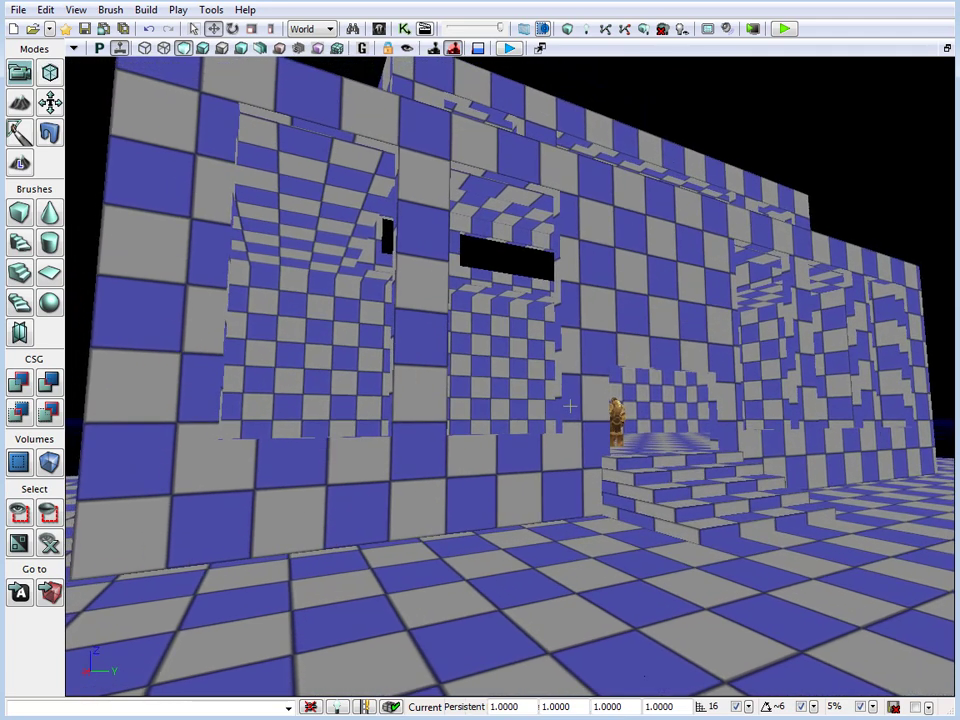
drag(568, 406, 359, 242)
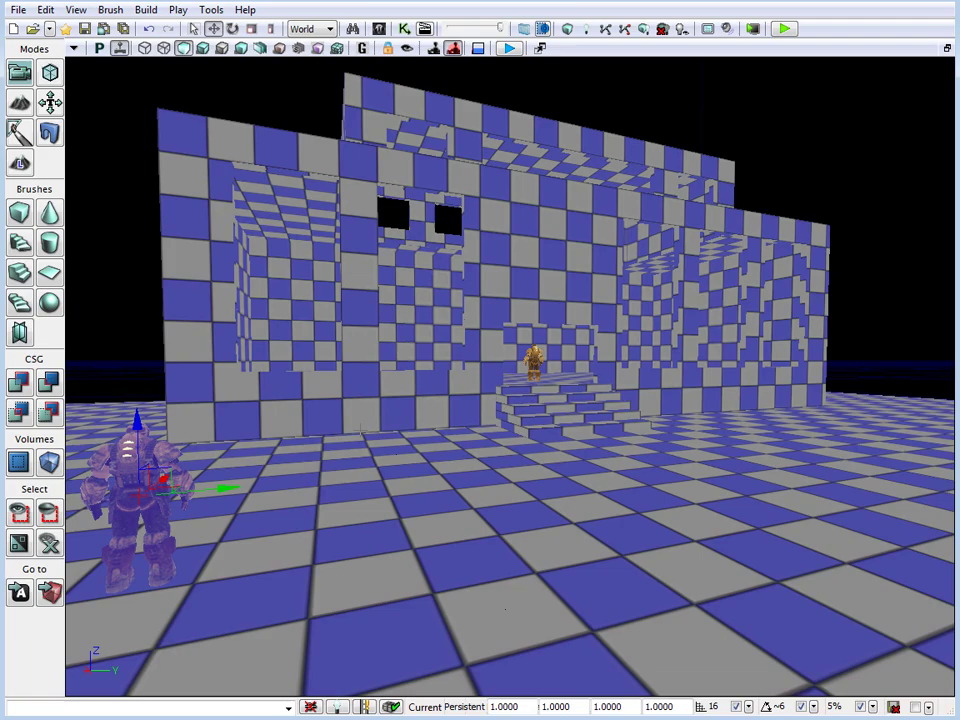
right_drag(393, 427, 450, 427)
drag(450, 427, 366, 404)
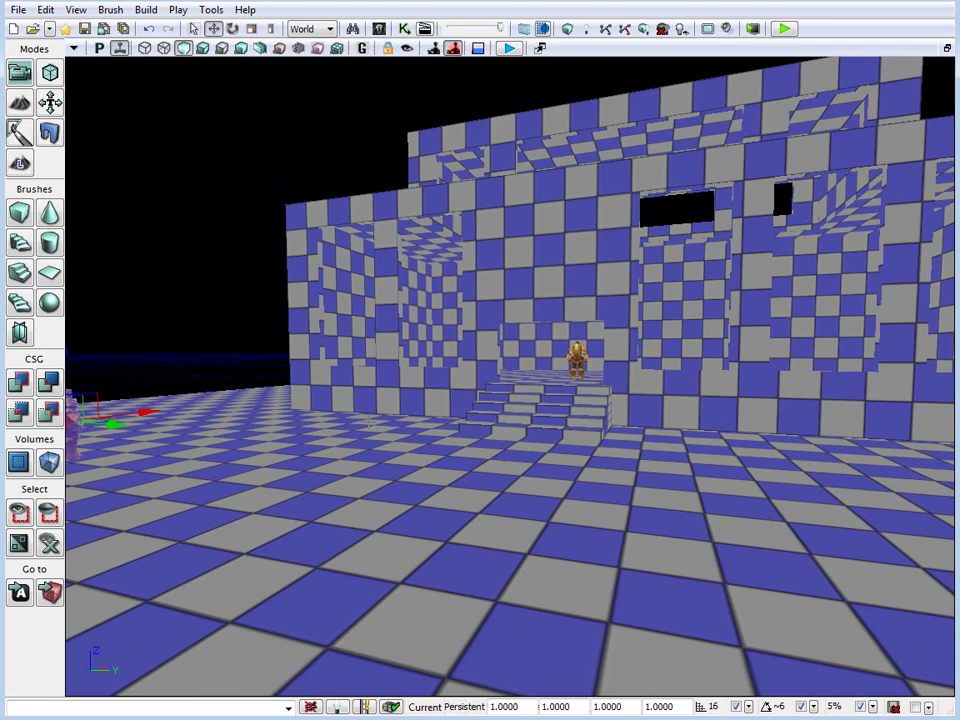
drag(369, 423, 596, 447)
- Play-test the unlit level from a spot on the floor in front of the building and end the preview
right_click(416, 512)
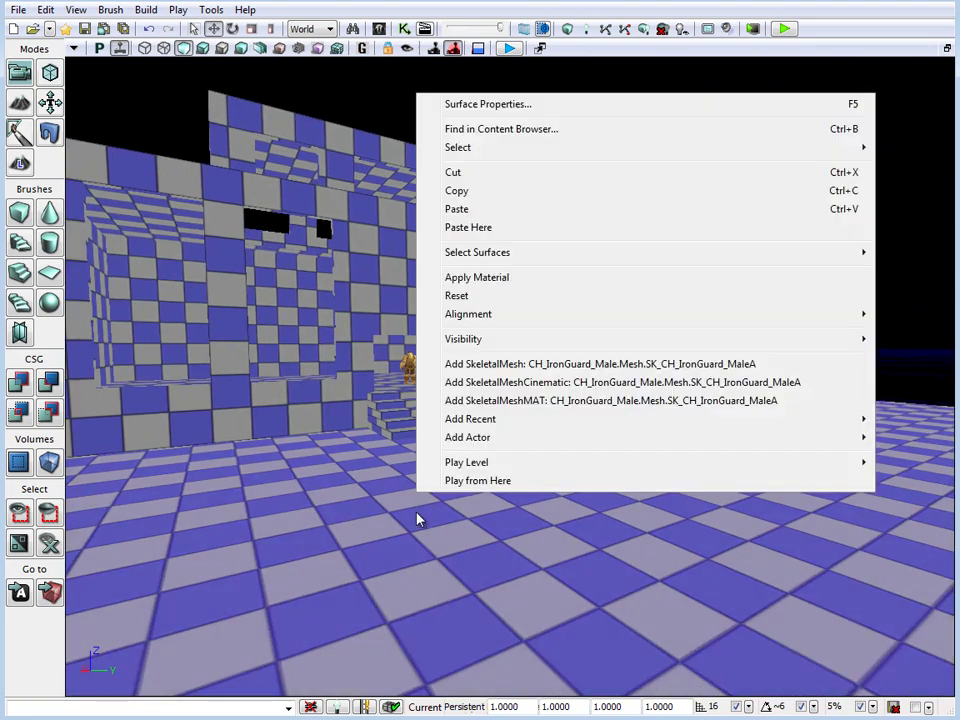
click(487, 482)
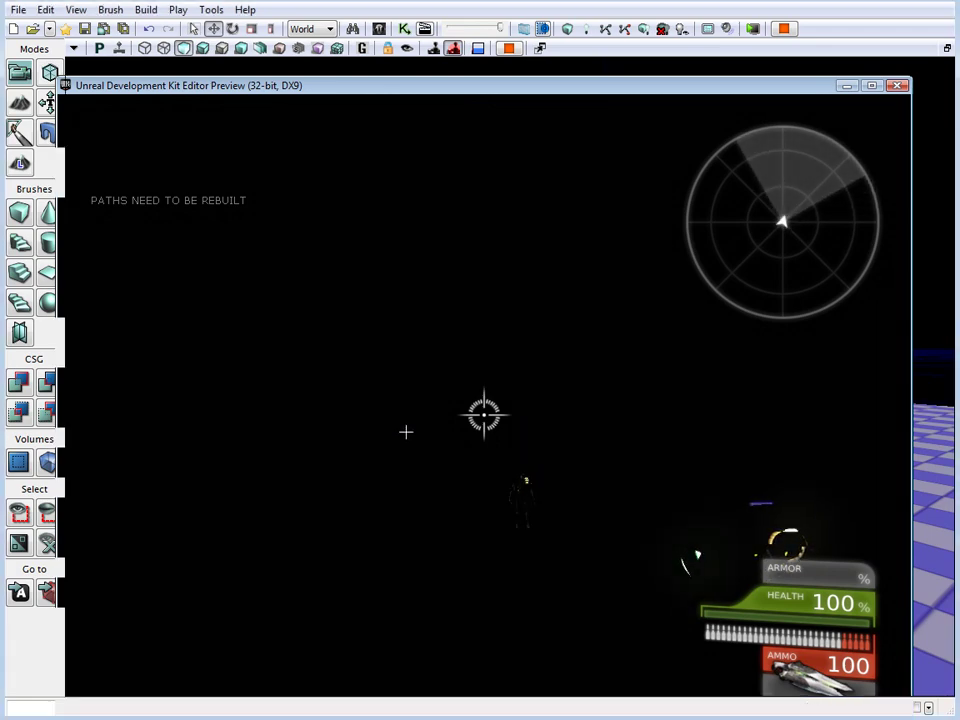
key(Escape)
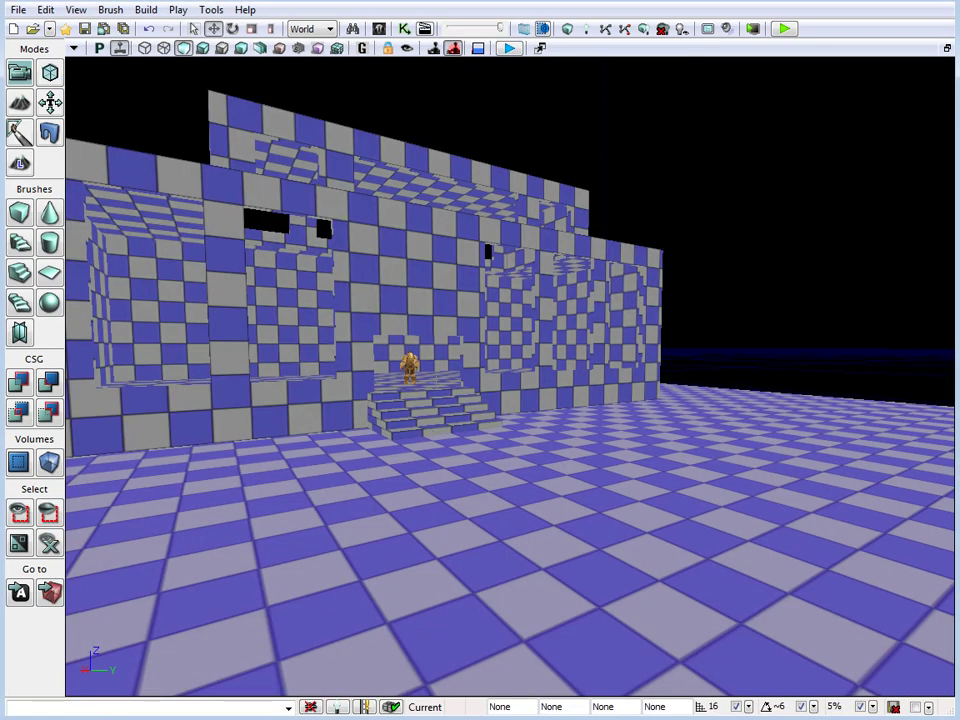
- Try a point light on the floor in front of the building, and delete that light
right_drag(206, 214, 160, 222)
drag(206, 214, 218, 260)
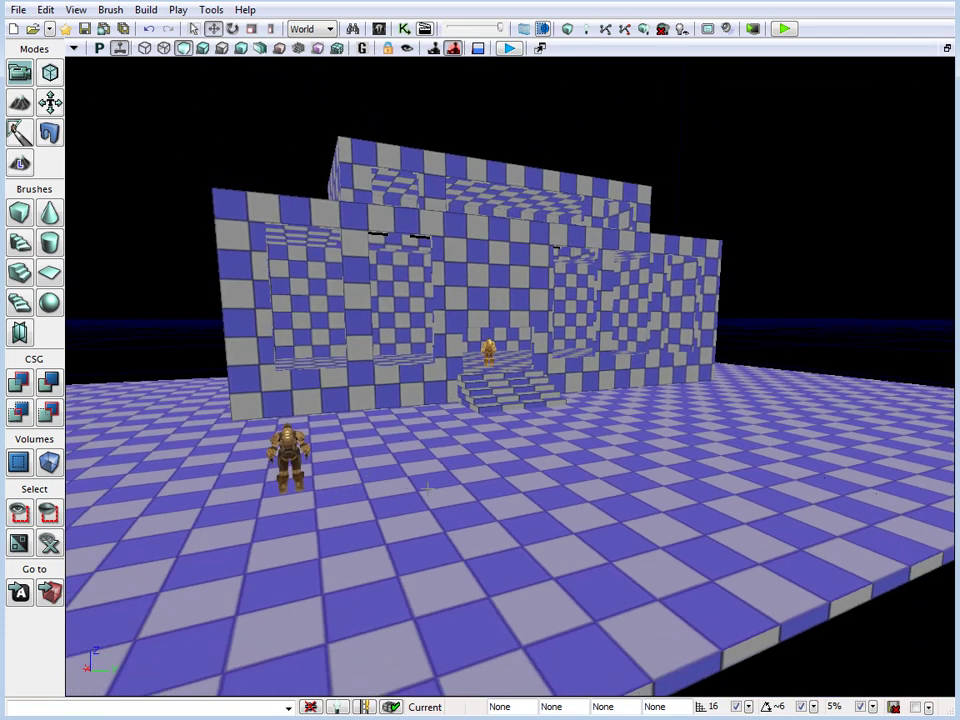
right_drag(490, 475, 652, 437)
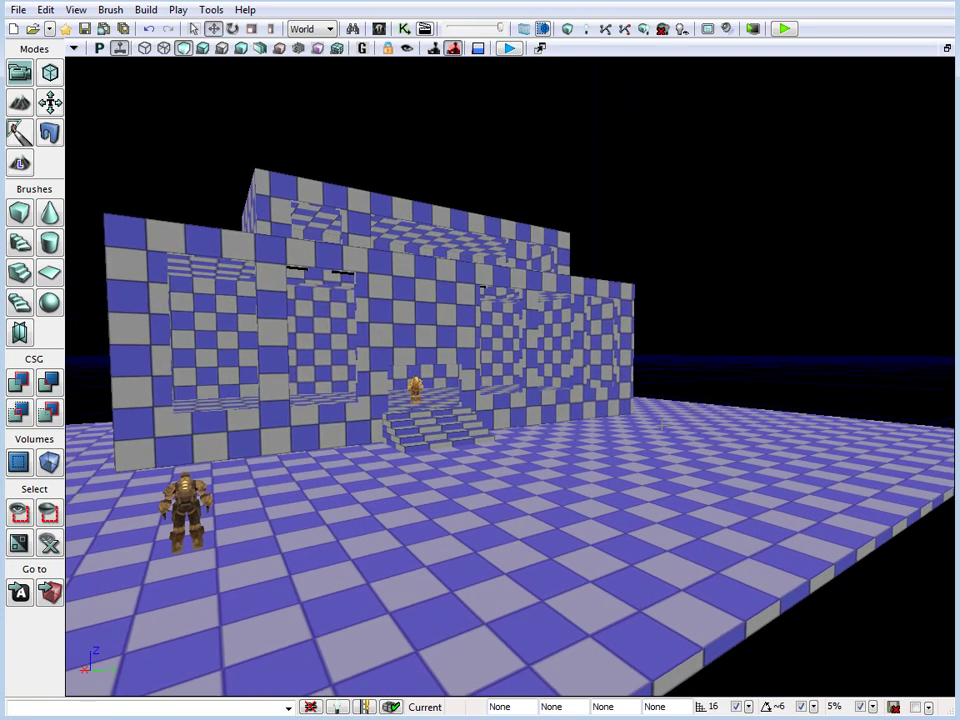
click(752, 386)
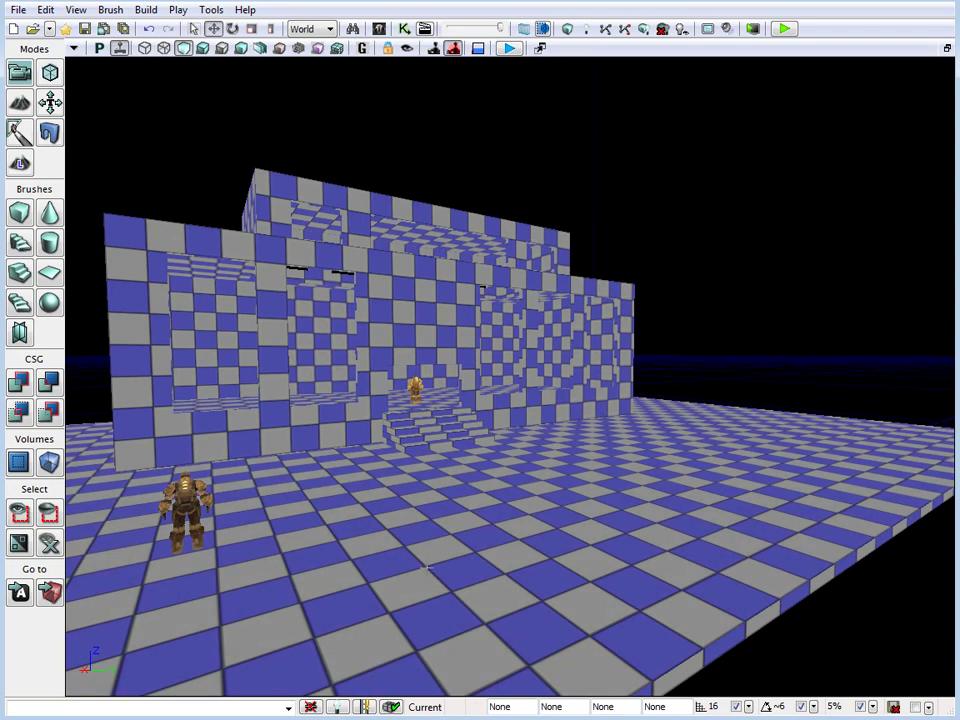
right_click(380, 478)
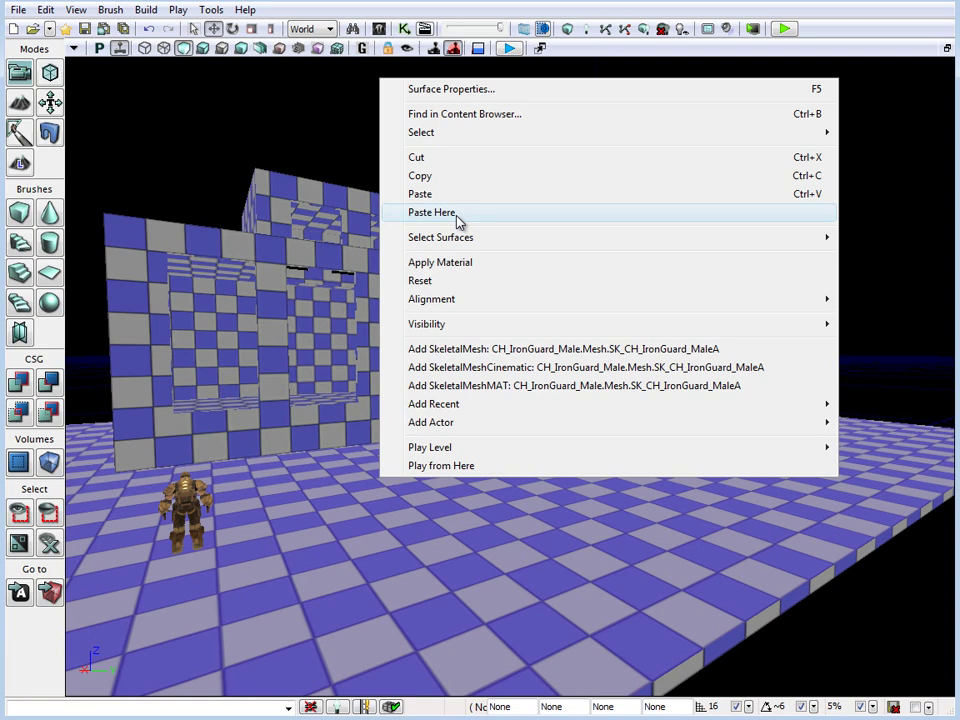
mouse_move(430, 425)
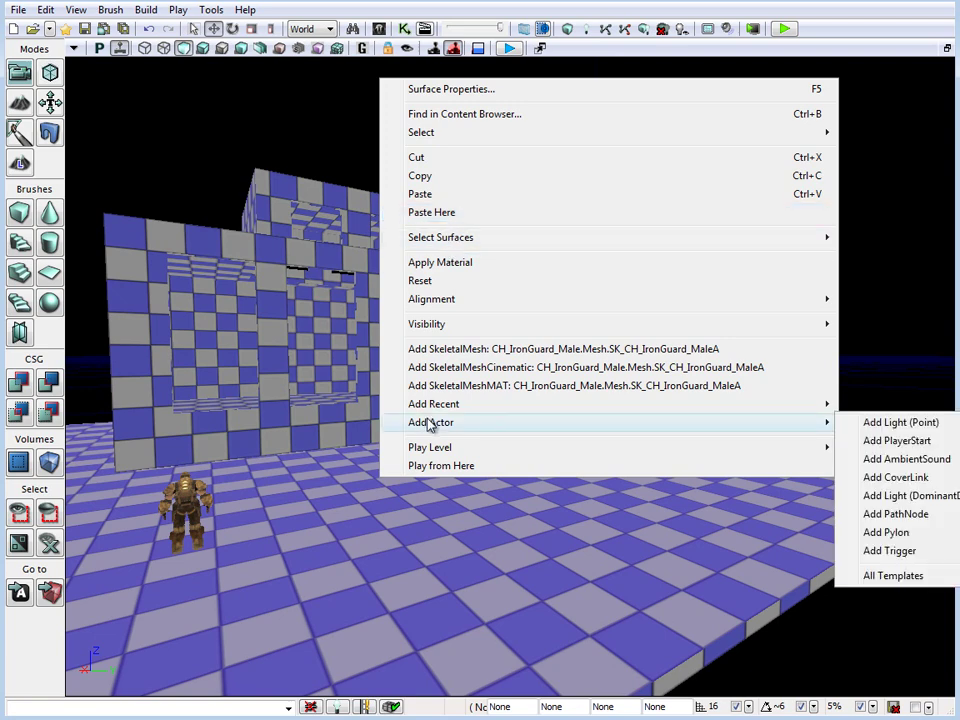
drag(199, 510, 300, 510)
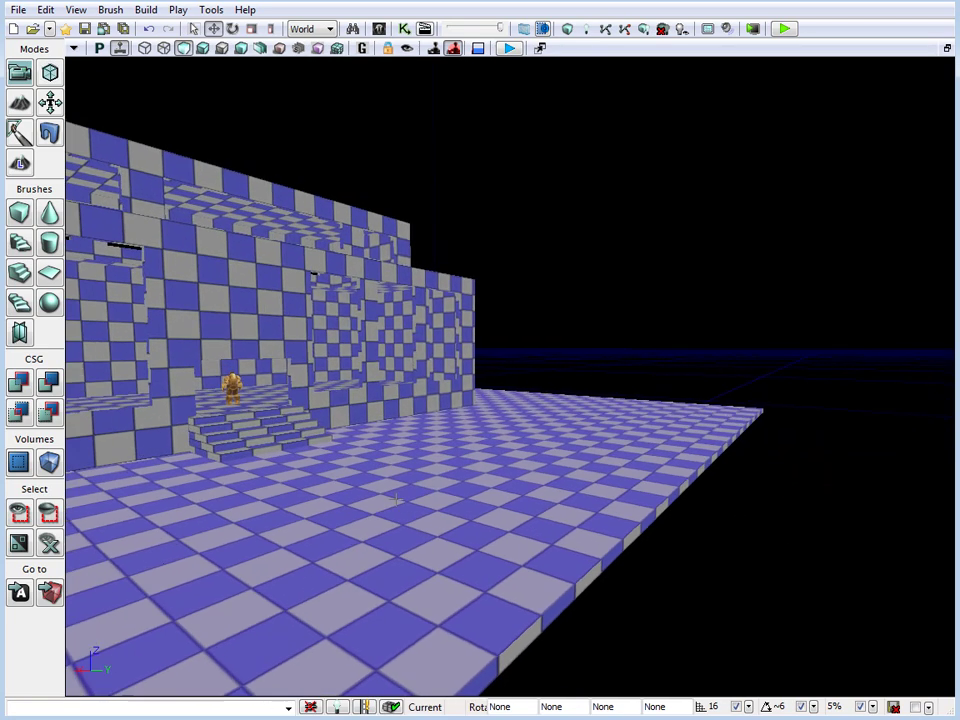
right_click(172, 513)
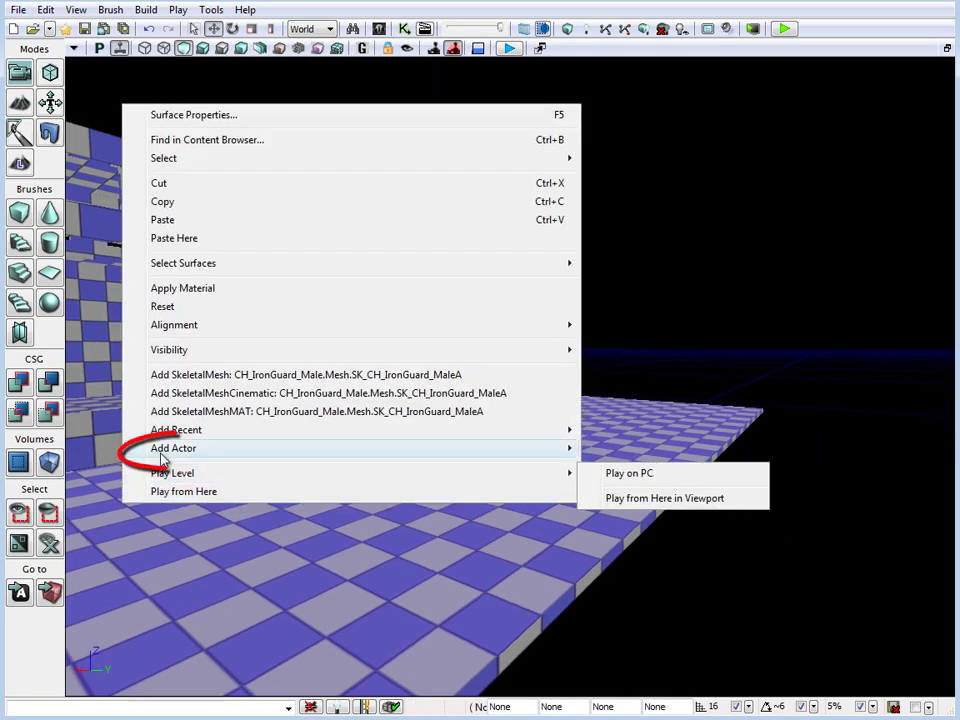
mouse_move(166, 453)
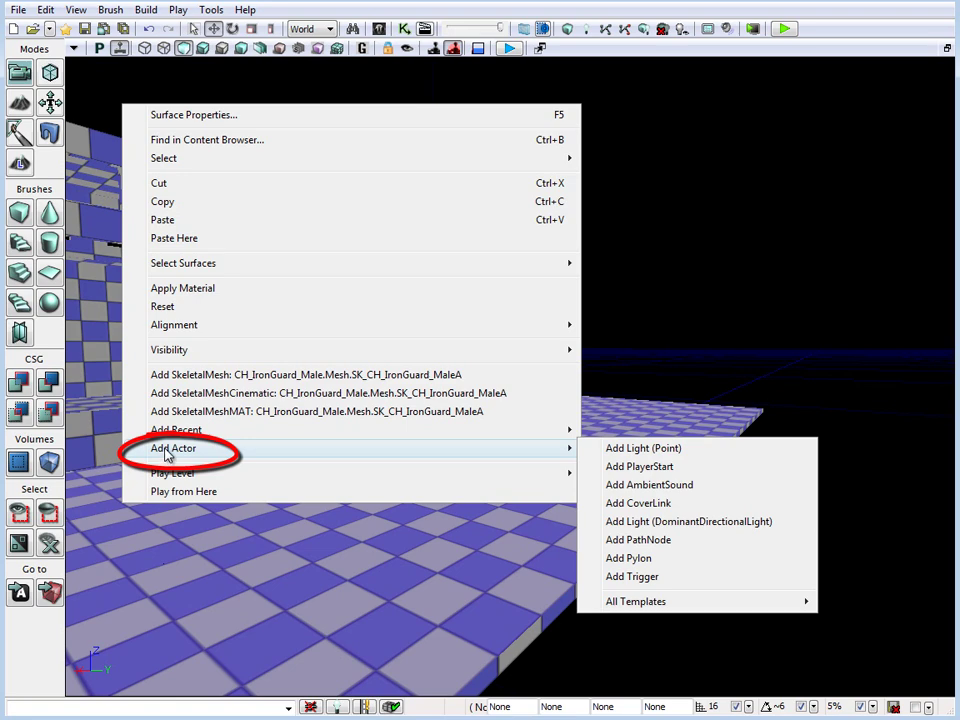
click(640, 449)
mouse_move(369, 446)
mouse_down()
mouse_move(81, 501)
mouse_move(161, 497)
mouse_move(332, 454)
mouse_up()
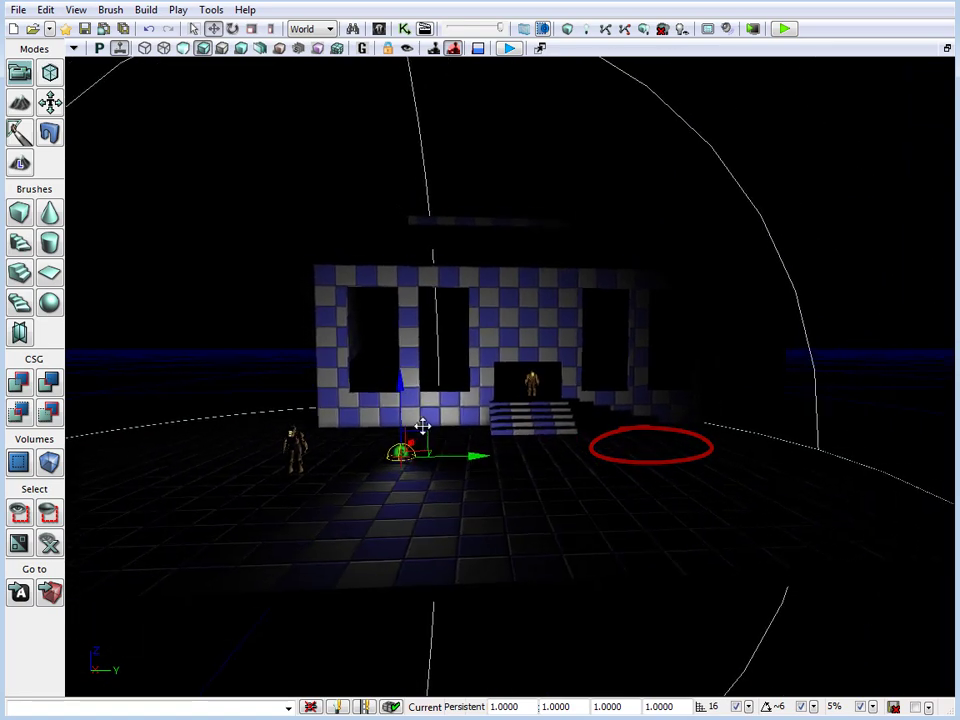
key(Delete)
- Add a point light on the floor in front of the stairs, switch to lit view and raise the light to roof level
mouse_move(524, 495)
right_down()
mouse_move(612, 480)
mouse_move(525, 485)
mouse_move(533, 486)
right_up()
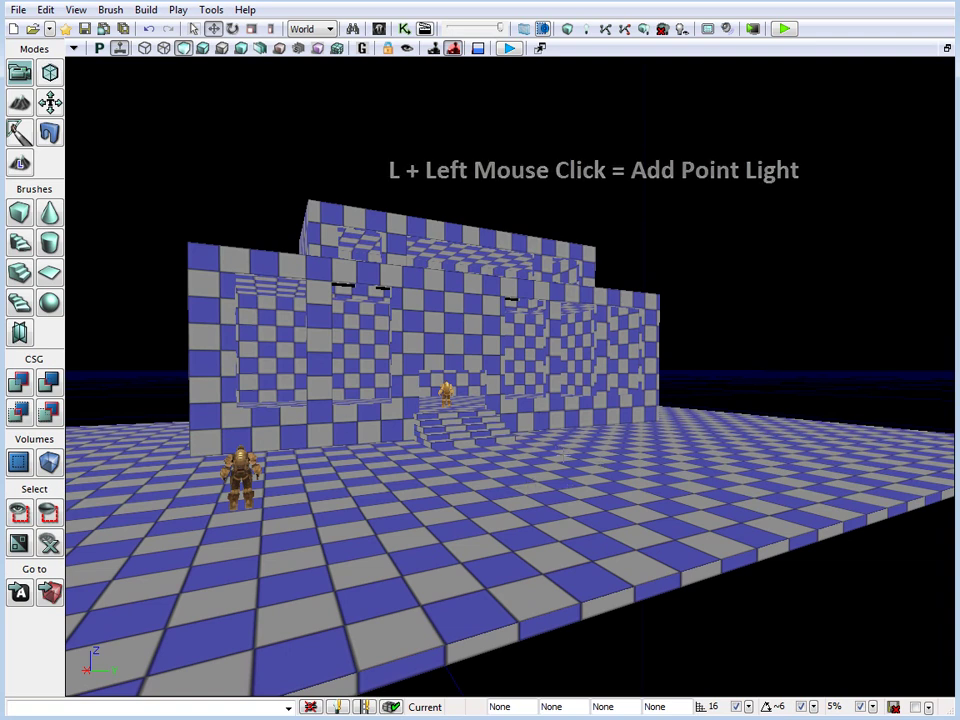
click(563, 450)
key(alt+4)
drag(566, 384, 563, 170)
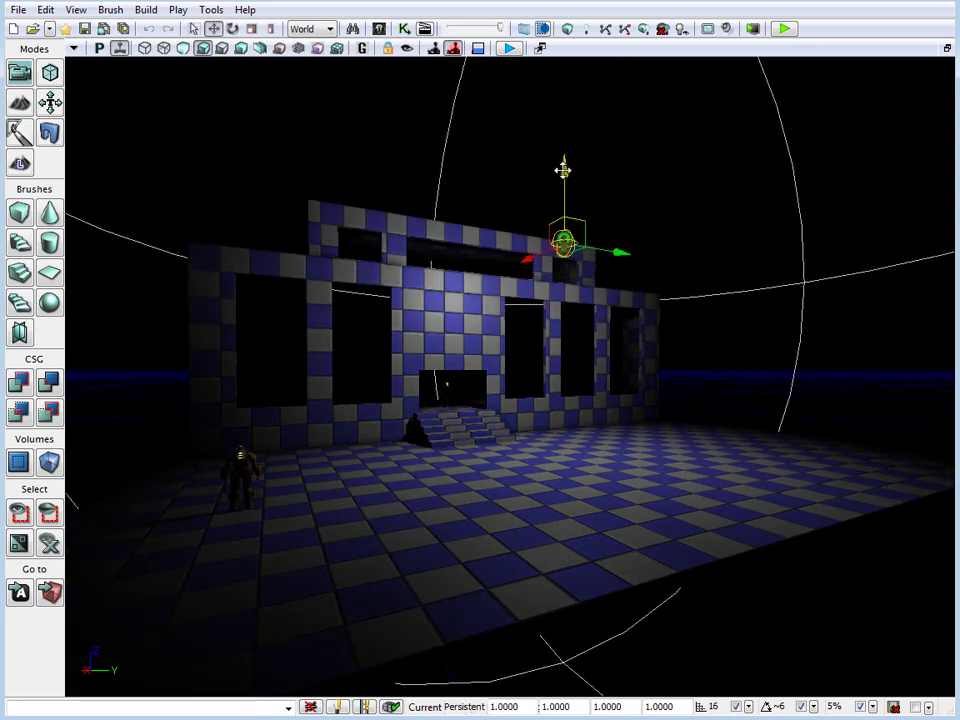
mouse_move(523, 364)
right_down()
mouse_move(514, 386)
mouse_move(525, 424)
mouse_move(526, 350)
right_up()
drag(526, 349, 595, 233)
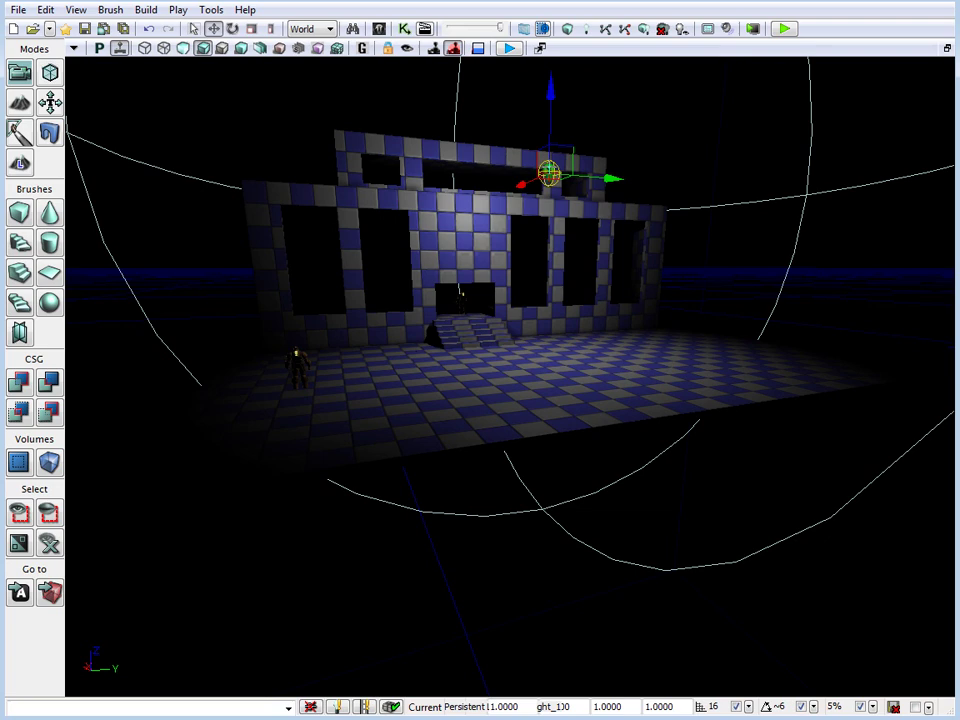
- Inspect the point light's Lightmass and Light Component properties
click(658, 141)
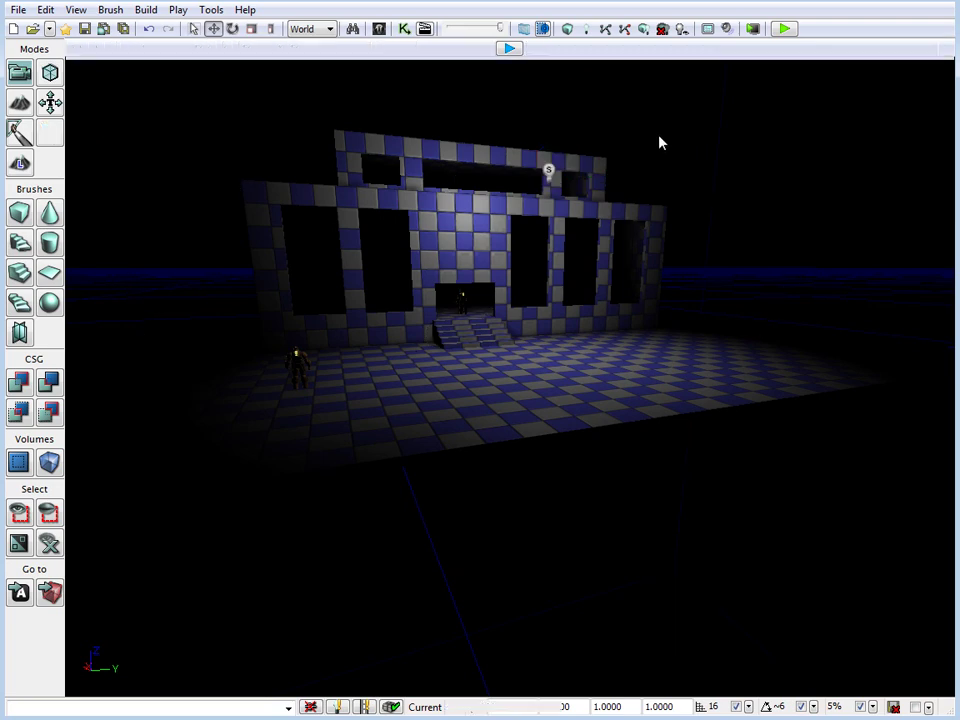
double_click(548, 170)
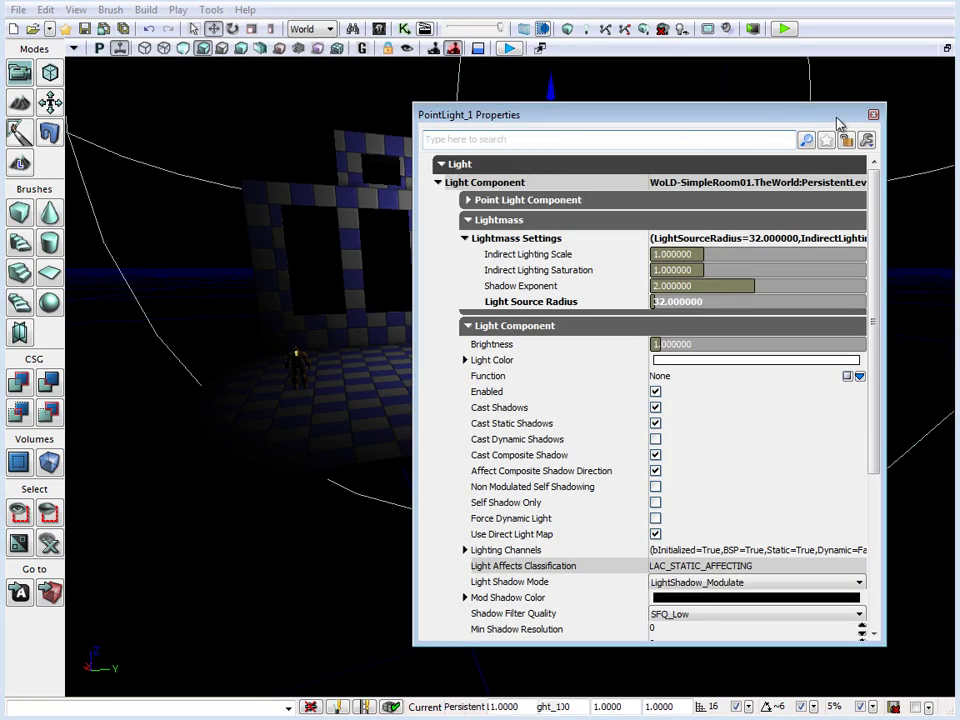
click(873, 114)
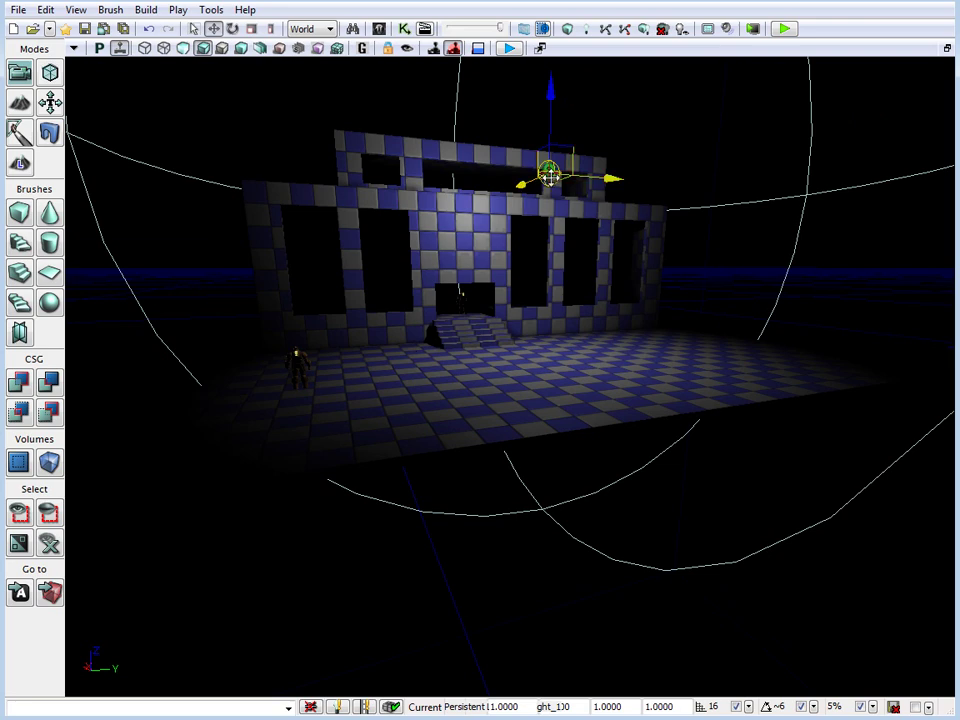
double_click(566, 185)
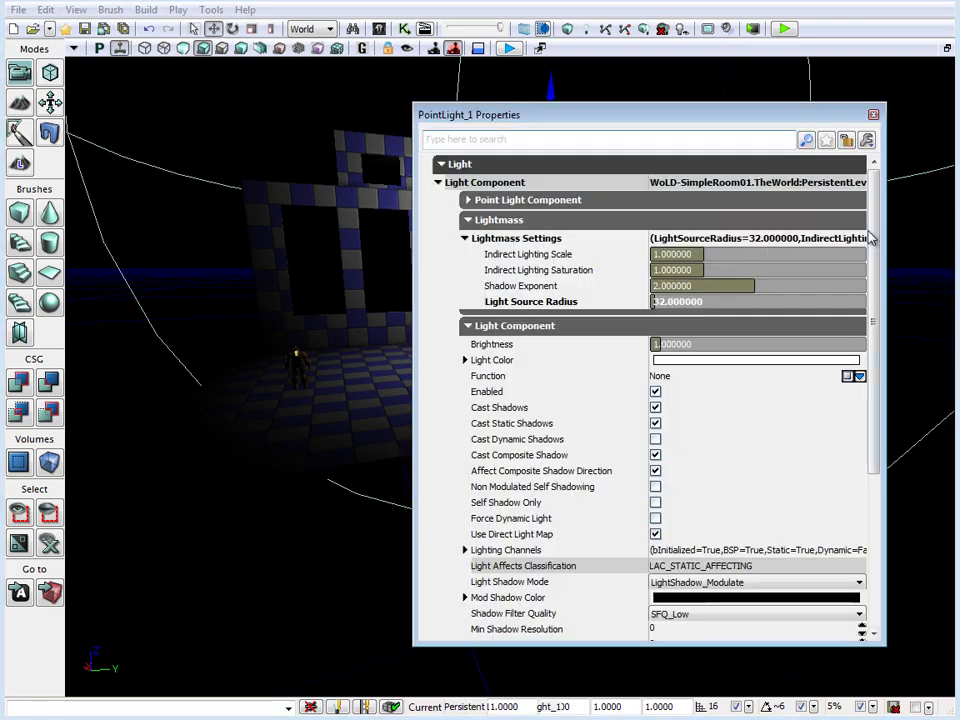
drag(870, 168, 875, 205)
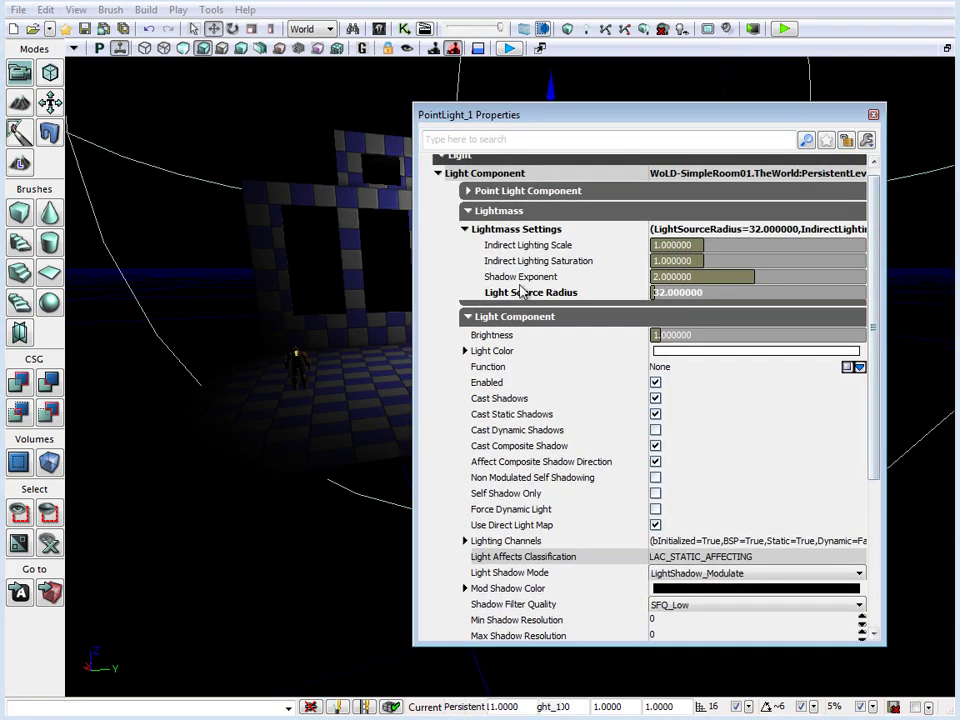
click(875, 115)
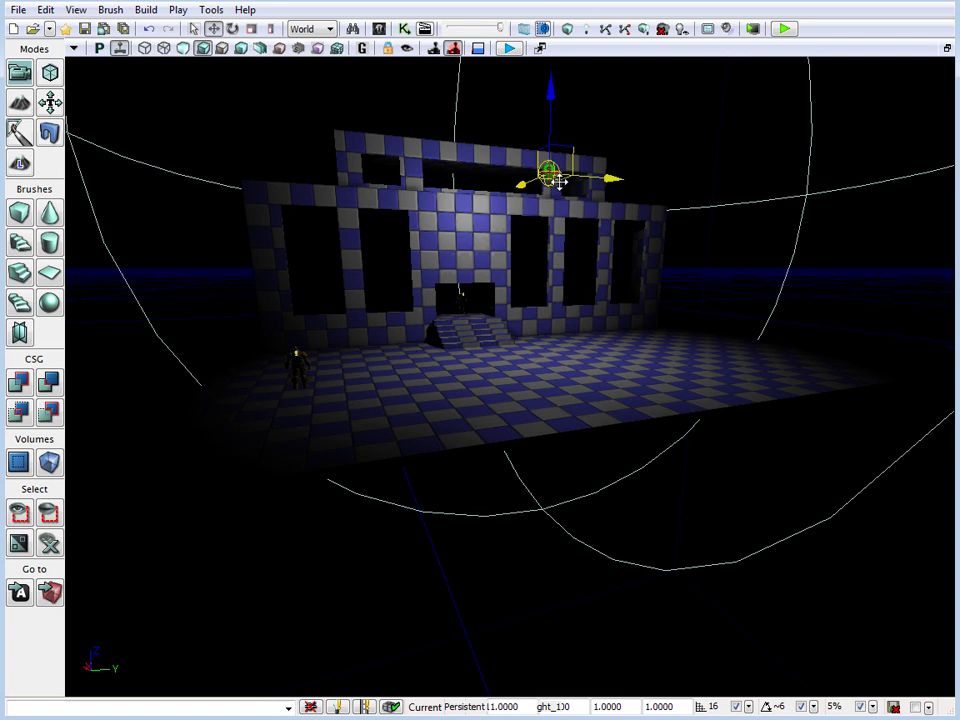
- Cycle the point light's transform widget through rotation and scaling and back to translation
key(space)
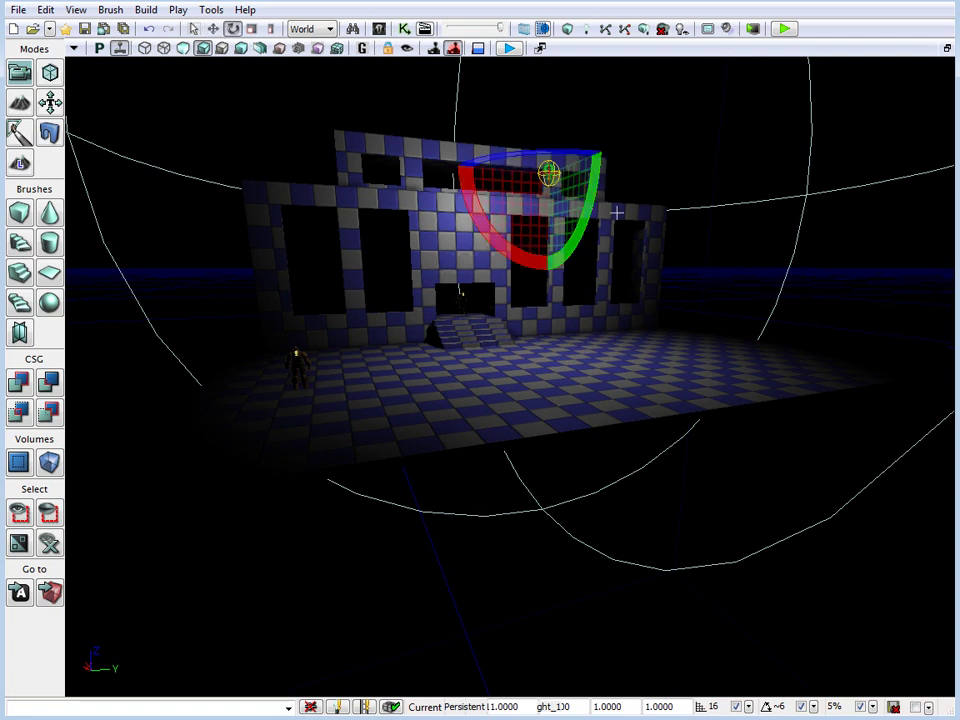
key(space)
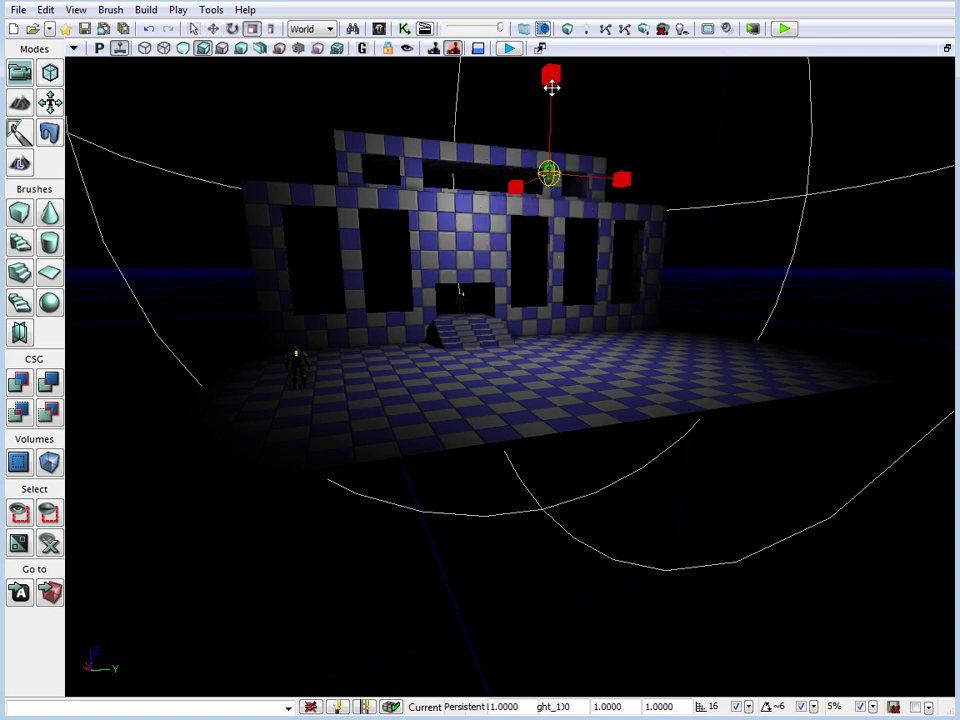
key(space)
key(space)
key(space)
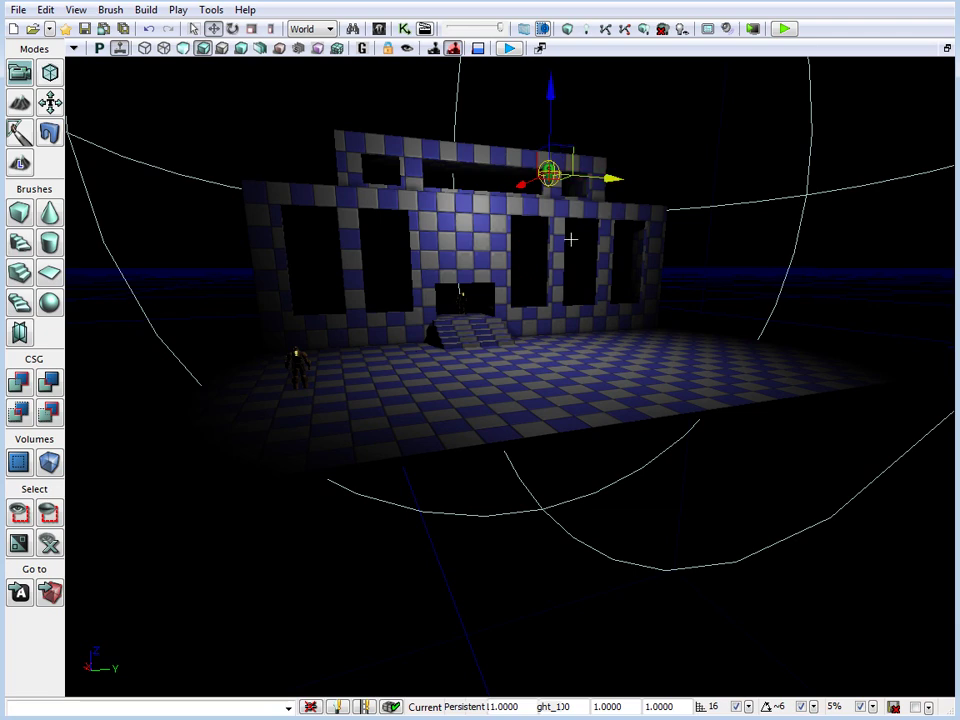
- Scale up the point light uniformly so its radius reaches the whole building front and floor
right_drag(531, 291, 542, 270)
drag(542, 270, 544, 258)
drag(527, 122, 437, 57)
right_drag(591, 373, 590, 330)
click(638, 645)
drag(638, 640, 599, 503)
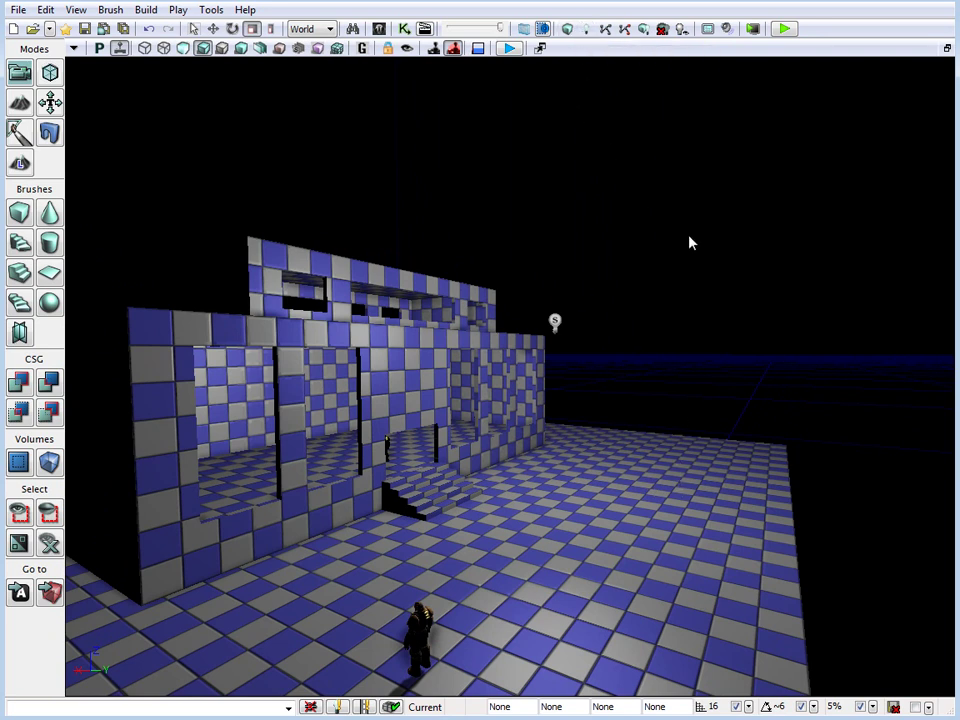
- Build the level's lighting at Preview quality with Lightmass, and dismiss the map check report
click(587, 32)
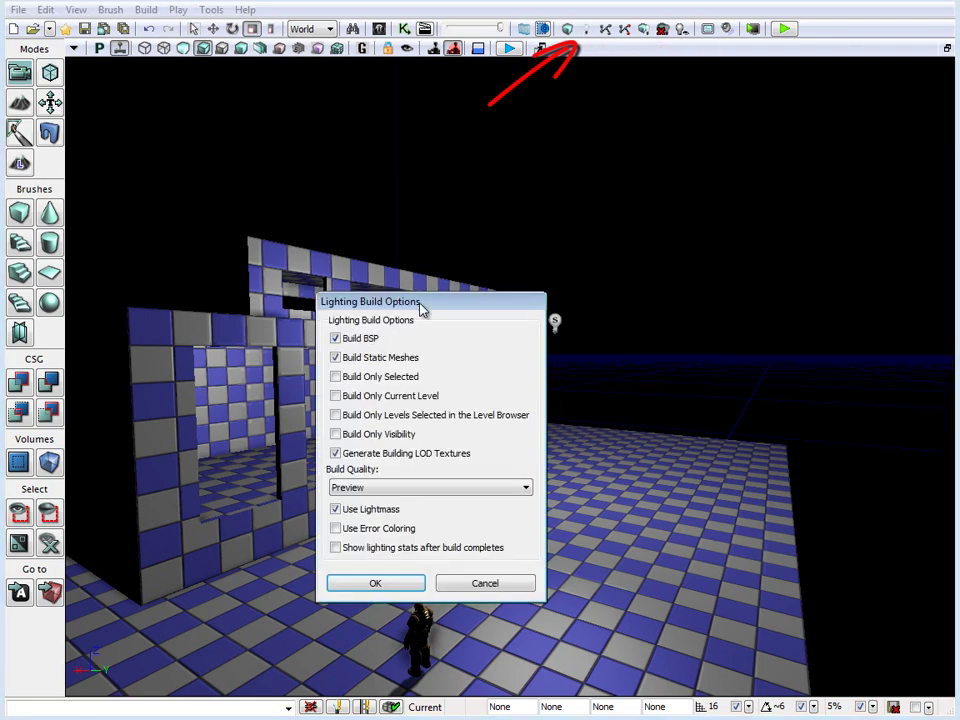
drag(377, 302, 505, 204)
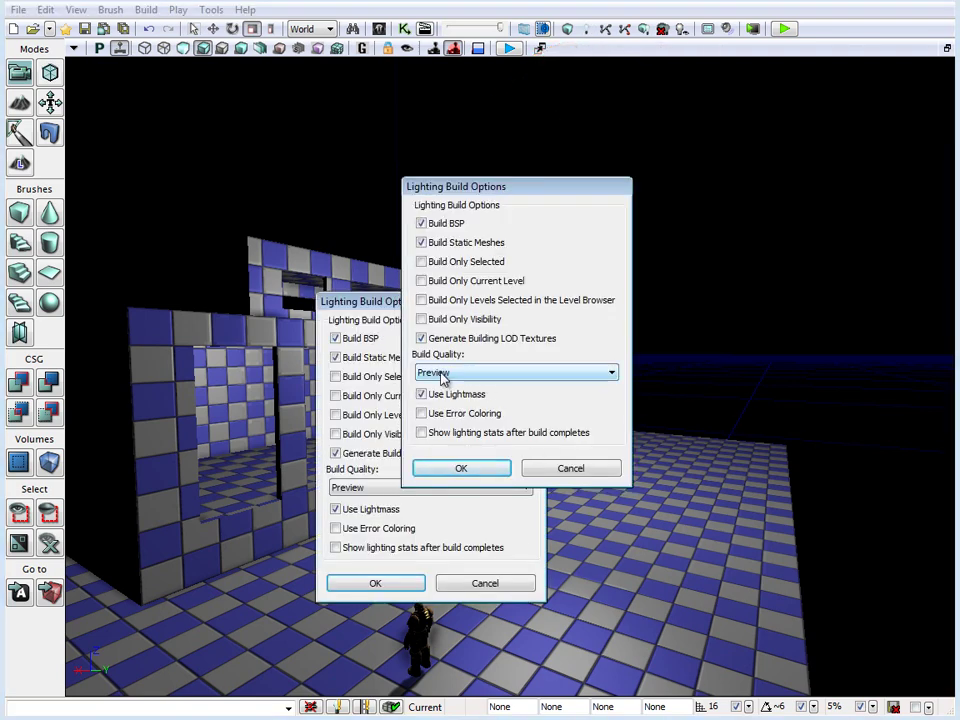
click(467, 471)
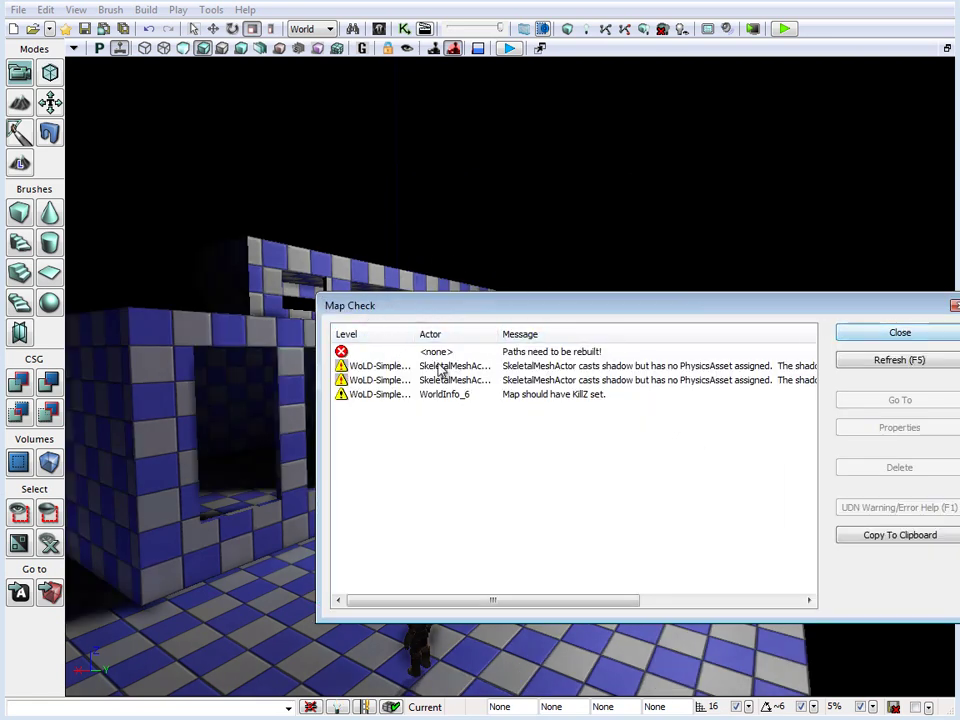
click(888, 336)
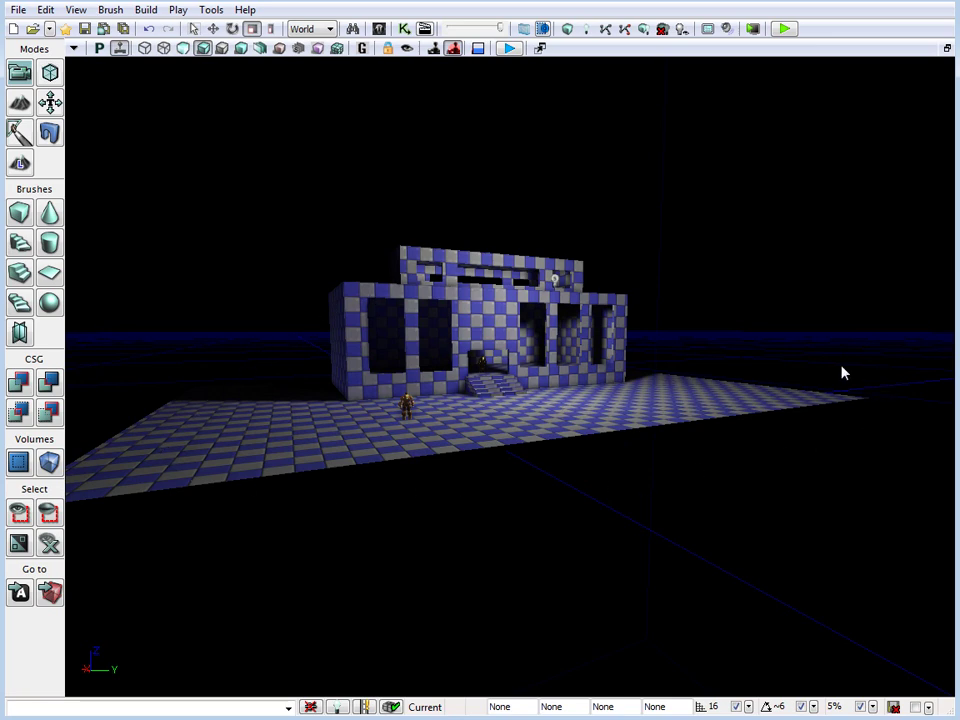
- Switch the perspective viewport to unlit shading to see the whole building and floor
mouse_move(620, 346)
right_down()
mouse_move(624, 368)
mouse_move(618, 345)
right_up()
drag(616, 343, 615, 368)
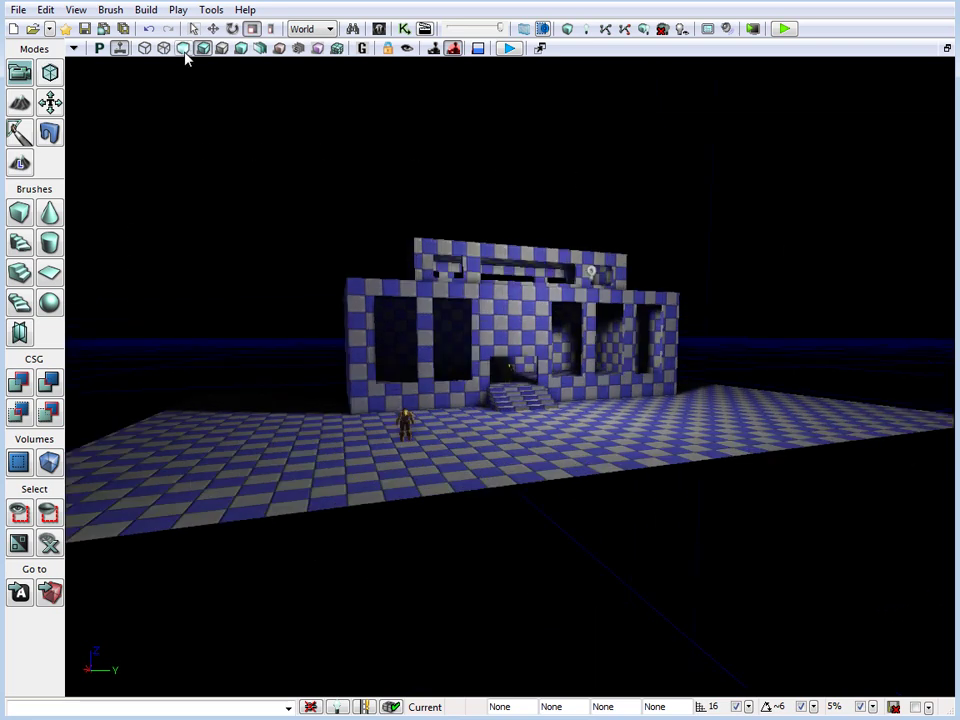
click(184, 51)
right_drag(607, 451, 630, 440)
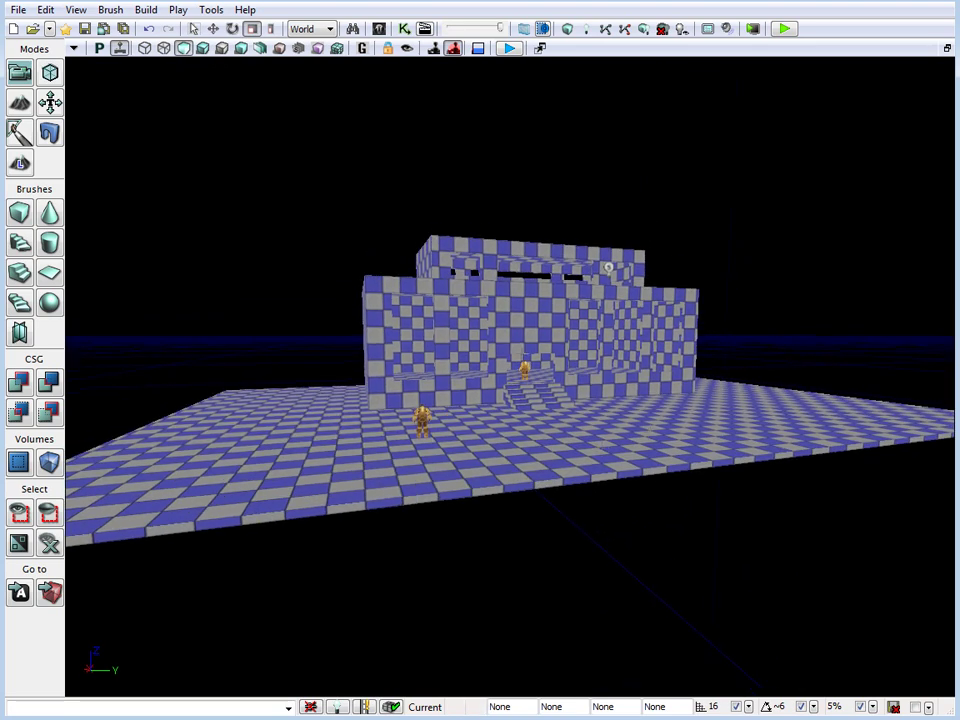
- Show the builder brush and build it as a cube measuring 2048 in X, Y and Z
key(b)
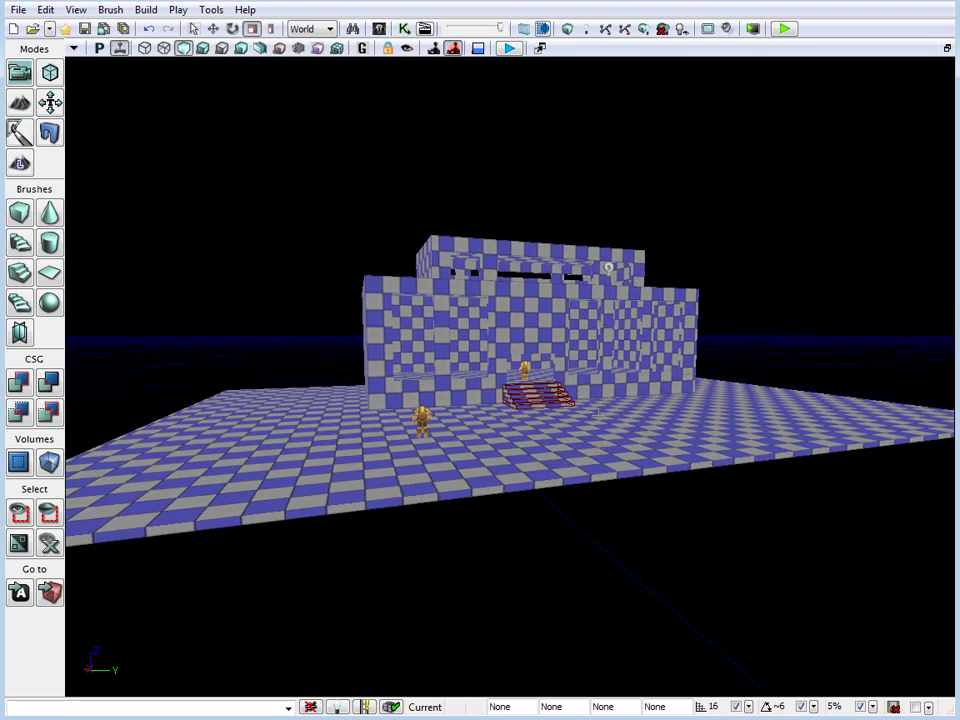
click(19, 213)
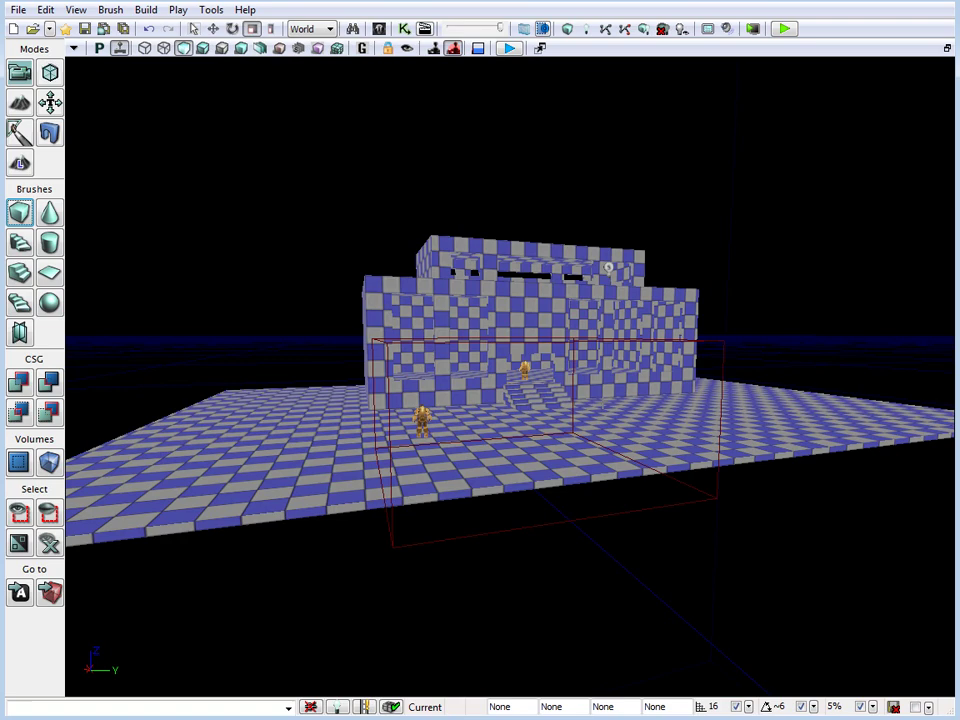
click(694, 341)
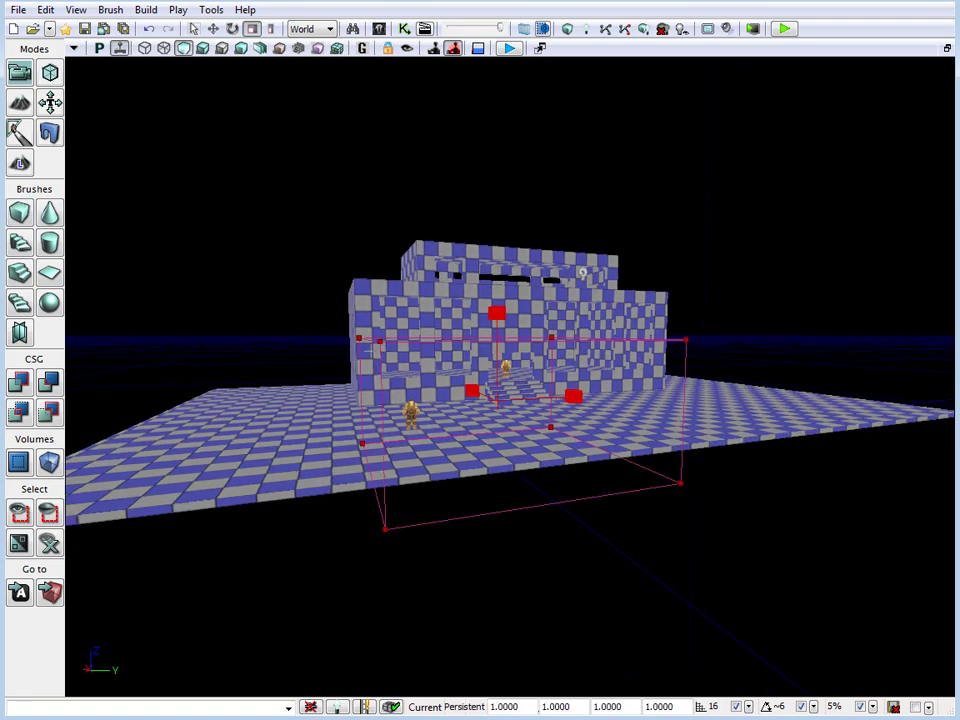
right_drag(433, 463, 433, 502)
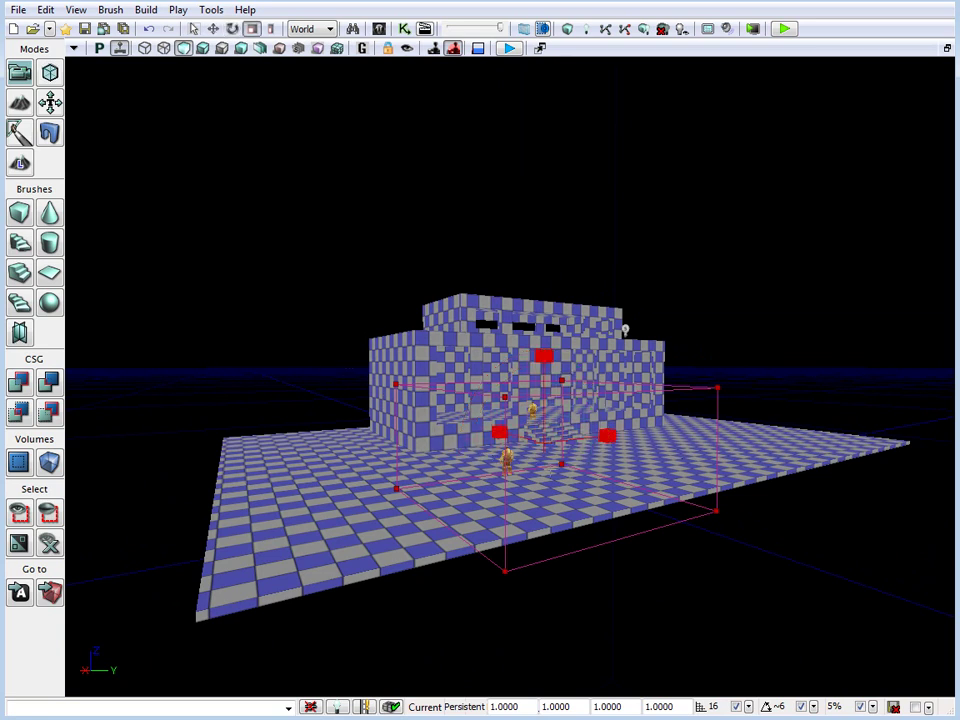
key(space)
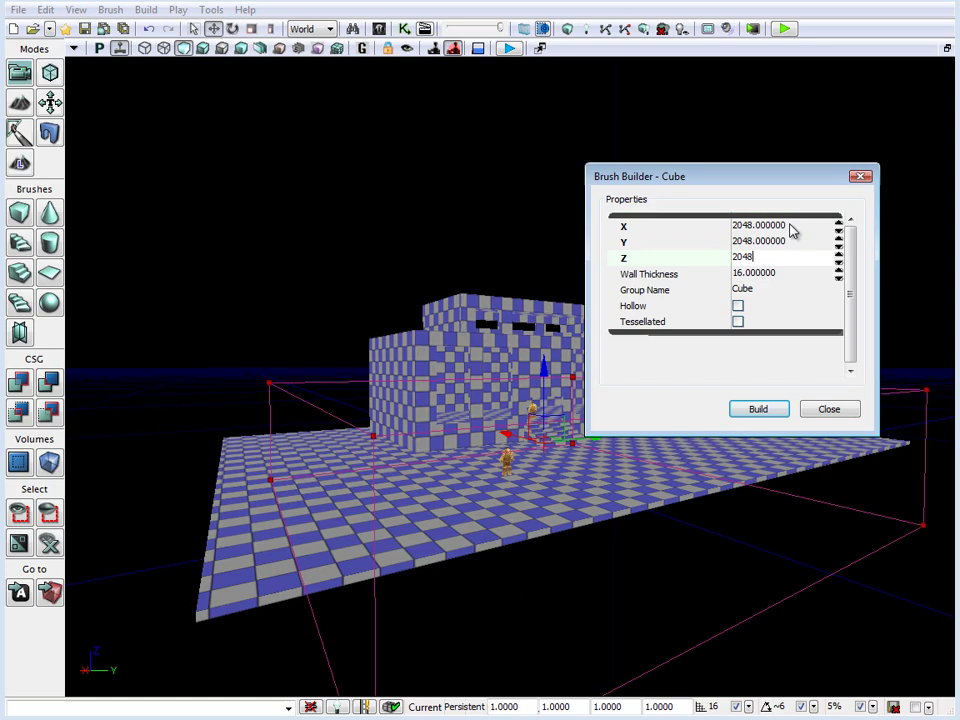
key(Return)
mouse_move(469, 460)
mouse_down()
mouse_move(469, 512)
mouse_move(583, 512)
mouse_move(565, 560)
mouse_up()
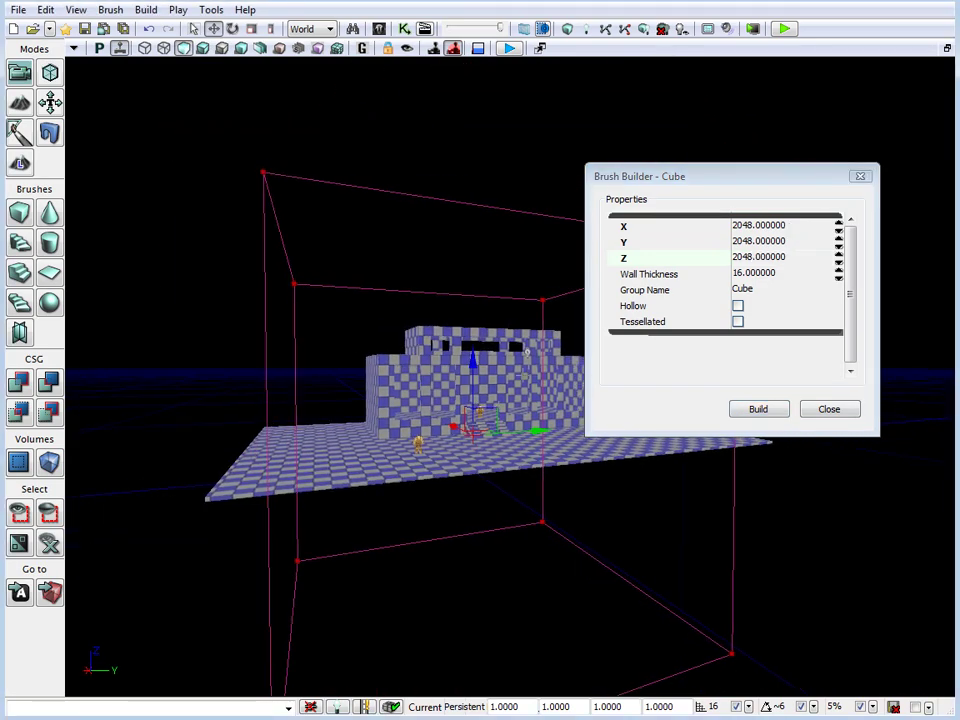
click(828, 410)
- In geometry mode, raise the bottom face of the cube brush to just below the level's floor
click(50, 75)
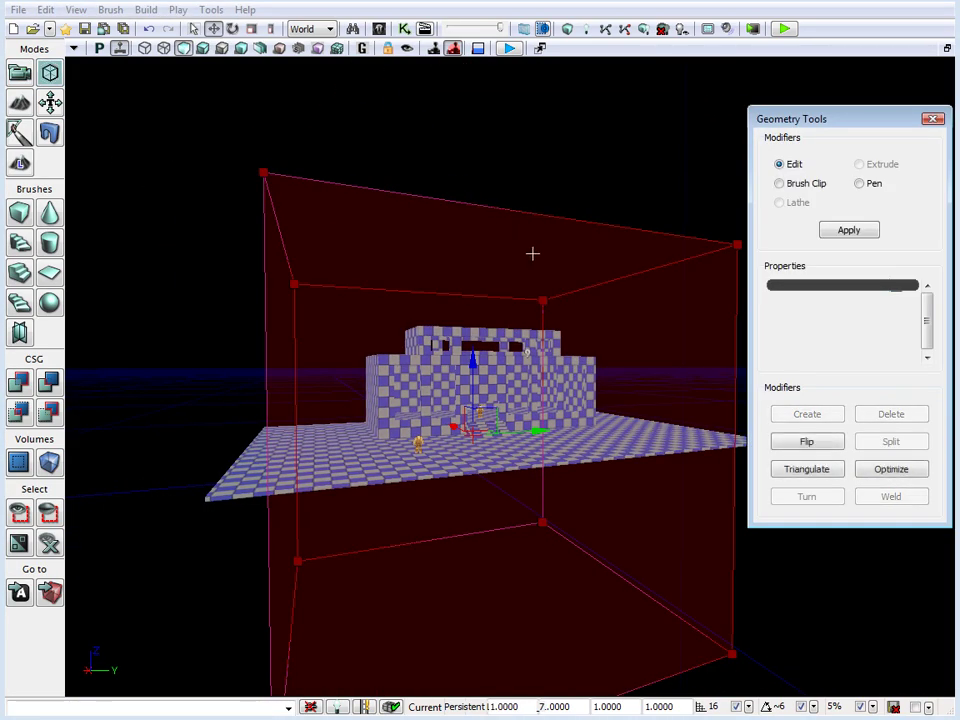
right_drag(531, 253, 527, 318)
mouse_move(527, 318)
mouse_down()
mouse_move(540, 197)
mouse_move(541, 274)
mouse_up()
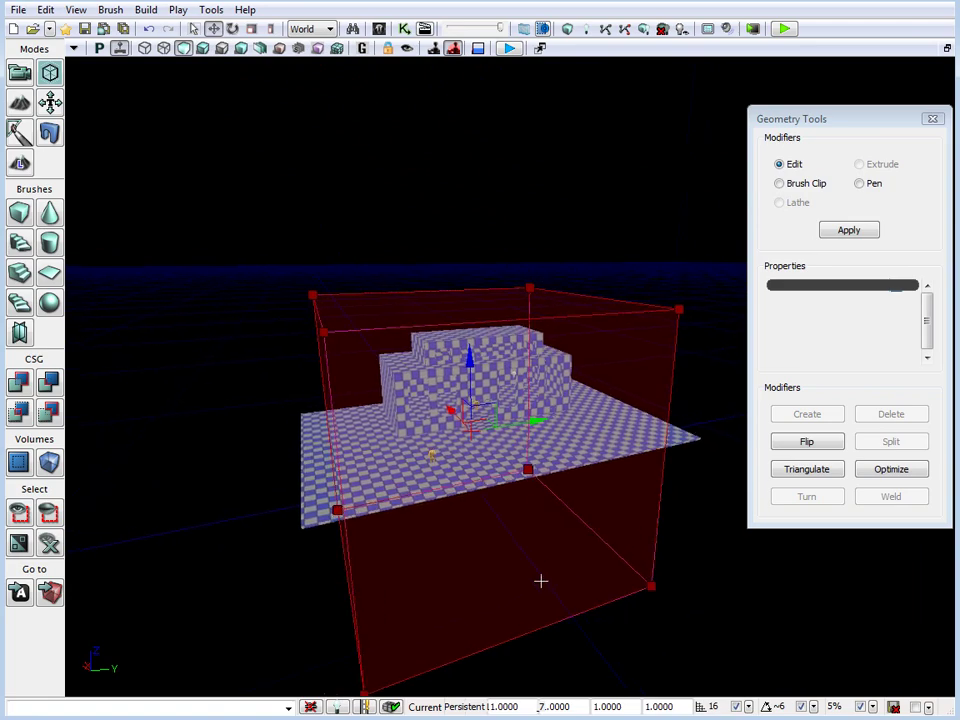
mouse_move(472, 299)
mouse_down()
mouse_move(439, 649)
mouse_move(499, 669)
mouse_move(581, 554)
mouse_move(654, 279)
mouse_move(609, 431)
mouse_up()
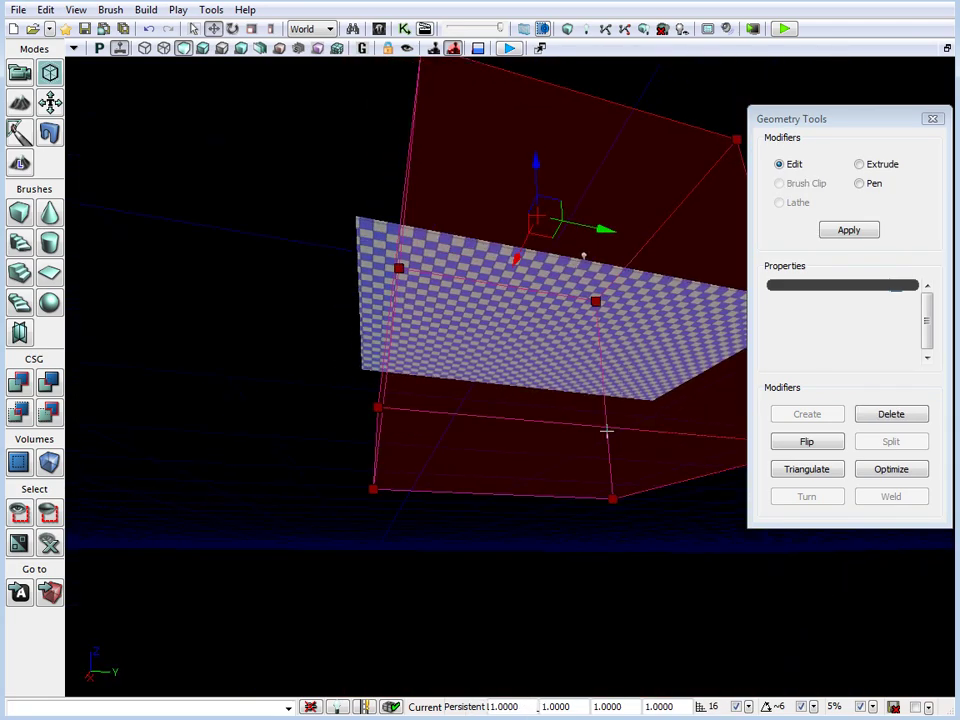
click(555, 438)
drag(547, 400, 540, 312)
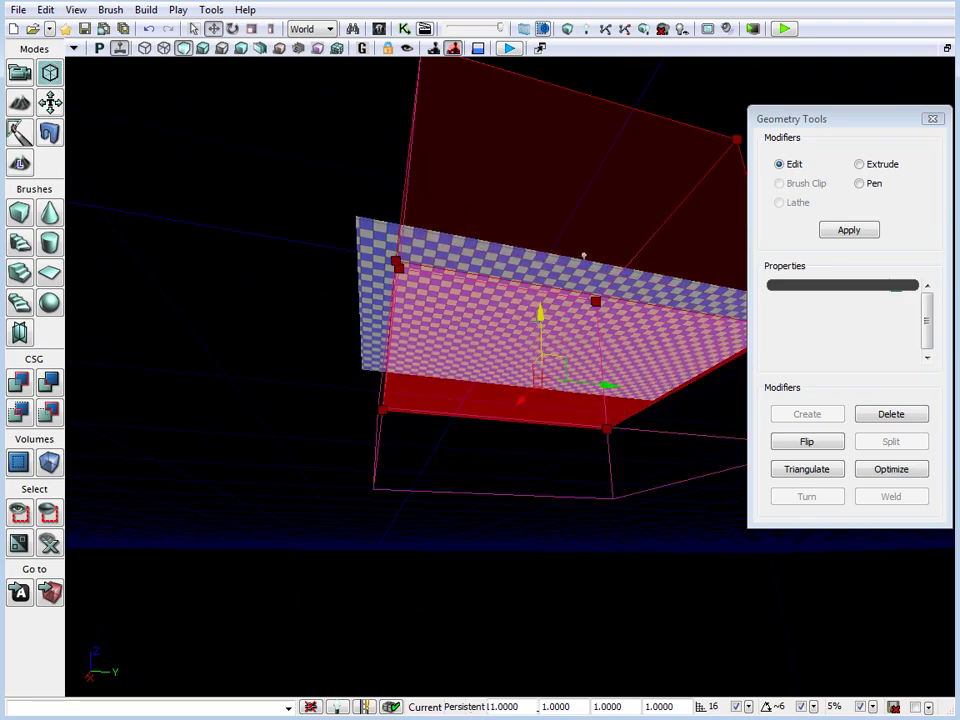
- Move the brush's side and rear faces so the brush encloses the whole building and floor, and leave geometry mode
mouse_move(497, 503)
right_down()
mouse_move(499, 478)
mouse_move(470, 410)
right_up()
click(450, 400)
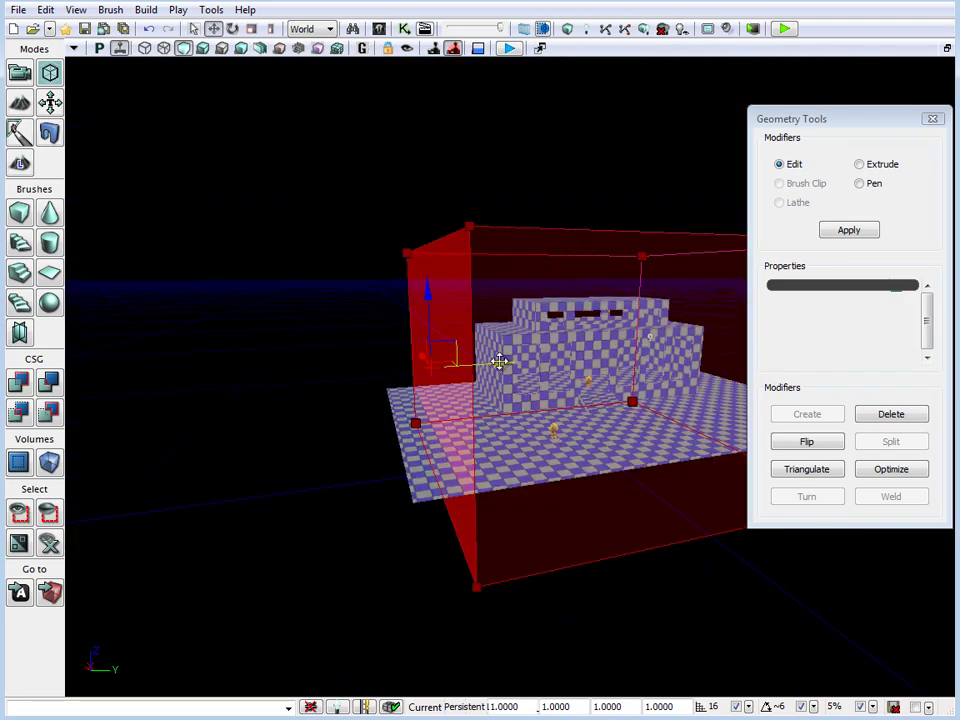
mouse_move(499, 361)
mouse_down()
mouse_move(431, 373)
mouse_move(461, 534)
mouse_move(266, 429)
mouse_move(452, 454)
mouse_move(64, 403)
mouse_move(126, 403)
mouse_move(446, 349)
mouse_up()
click(458, 346)
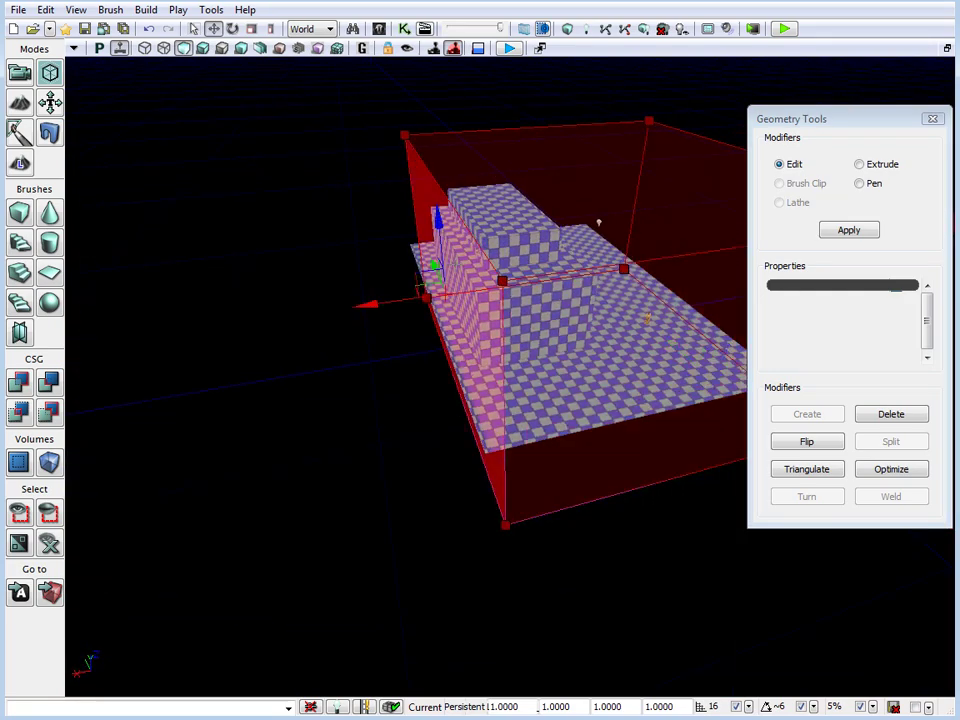
mouse_move(389, 299)
mouse_down()
mouse_move(334, 304)
mouse_move(398, 304)
mouse_move(377, 422)
mouse_move(536, 379)
mouse_move(253, 516)
mouse_move(47, 634)
mouse_move(412, 317)
mouse_move(492, 393)
mouse_move(448, 409)
mouse_move(497, 398)
mouse_move(445, 409)
mouse_move(472, 405)
mouse_up()
mouse_move(472, 405)
mouse_down()
mouse_move(347, 422)
mouse_move(336, 476)
mouse_move(66, 491)
mouse_move(66, 506)
mouse_move(242, 506)
mouse_move(186, 647)
mouse_up()
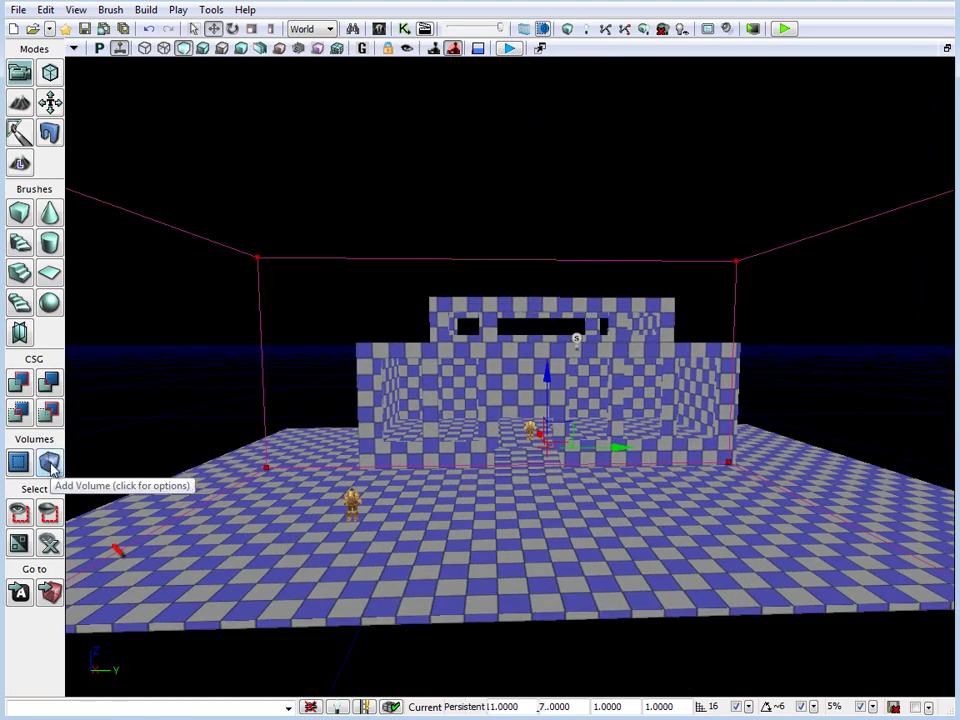
- Add a LightmassImportanceVolume from the cube brush around the level, and hide the builder brush
click(52, 466)
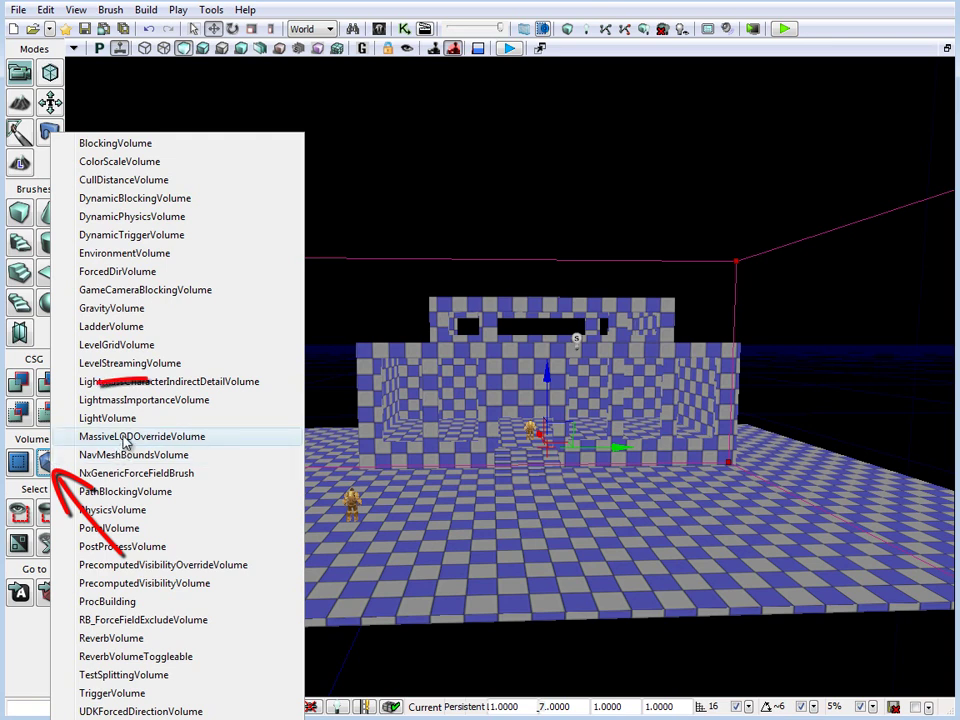
click(191, 404)
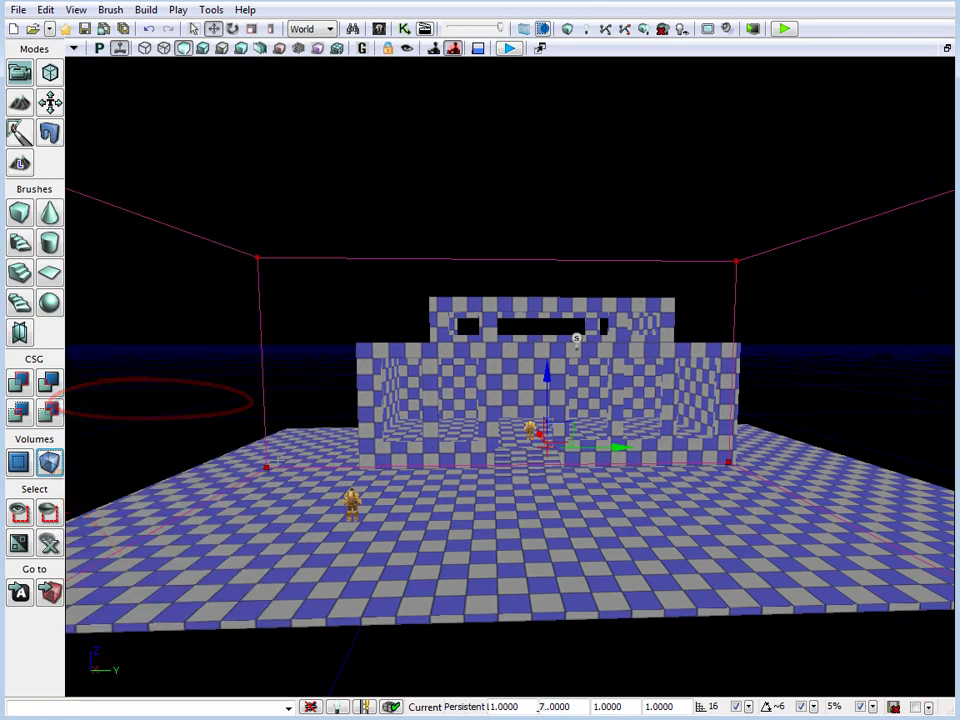
drag(705, 373, 709, 369)
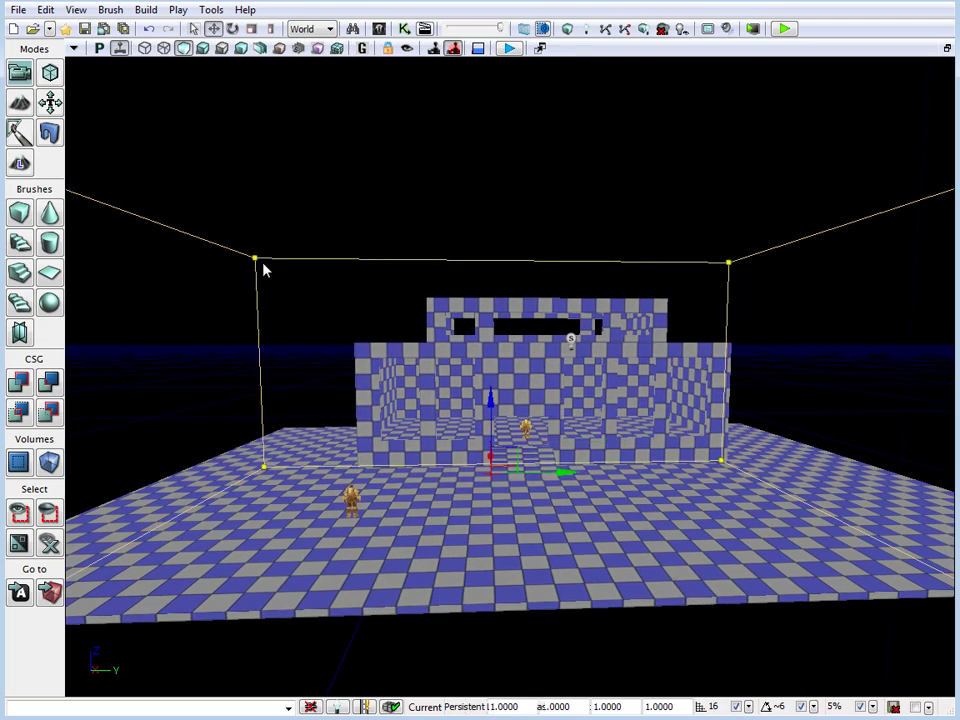
- Scale up the point light in front of the building to enlarge its radius, and deselect it
right_drag(711, 338, 727, 292)
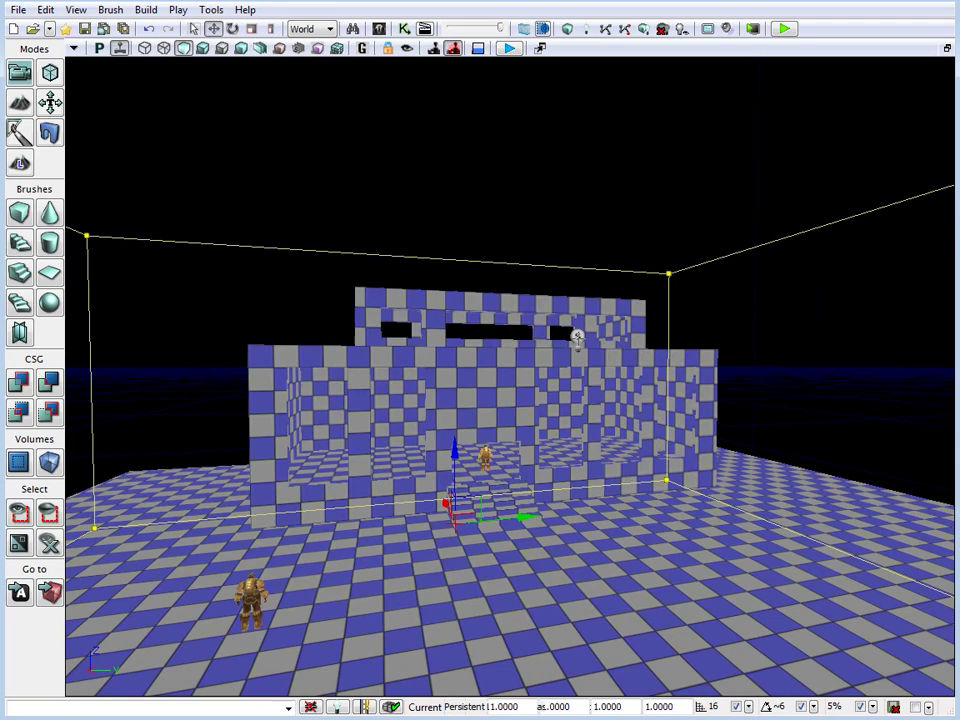
click(577, 337)
right_drag(577, 337, 624, 419)
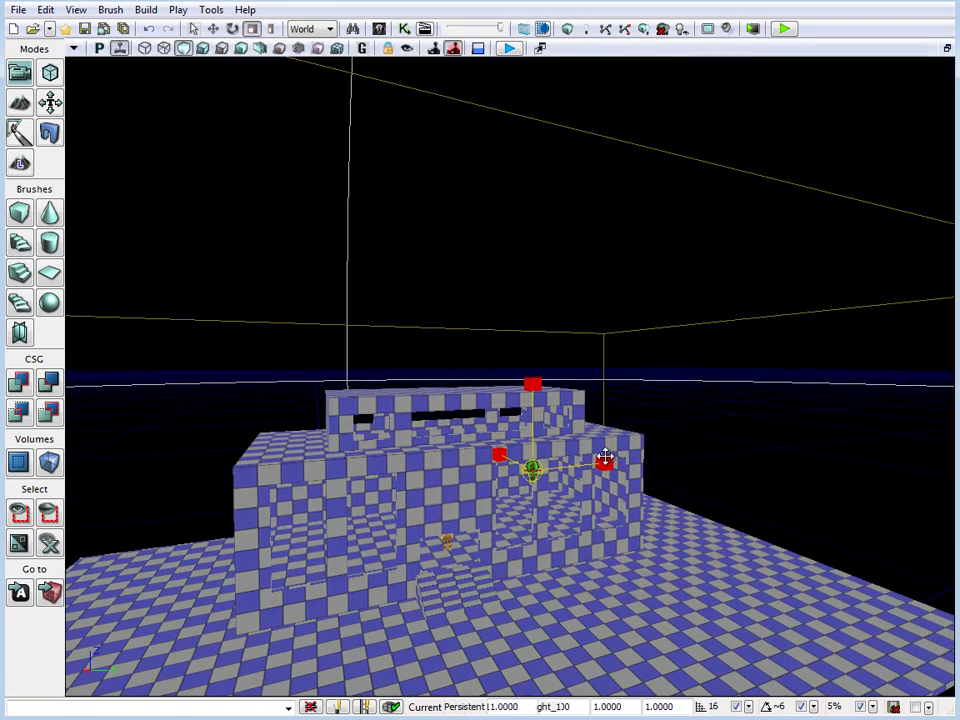
click(623, 279)
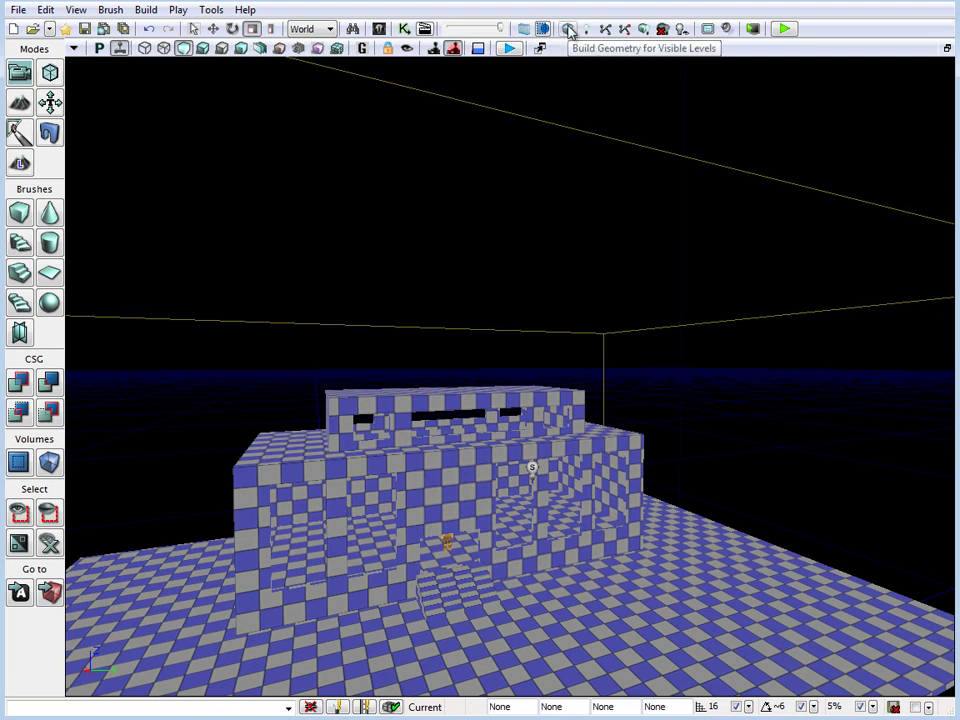
- Rebuild the lighting with Lightmass at Preview quality, and close the map check report
click(588, 31)
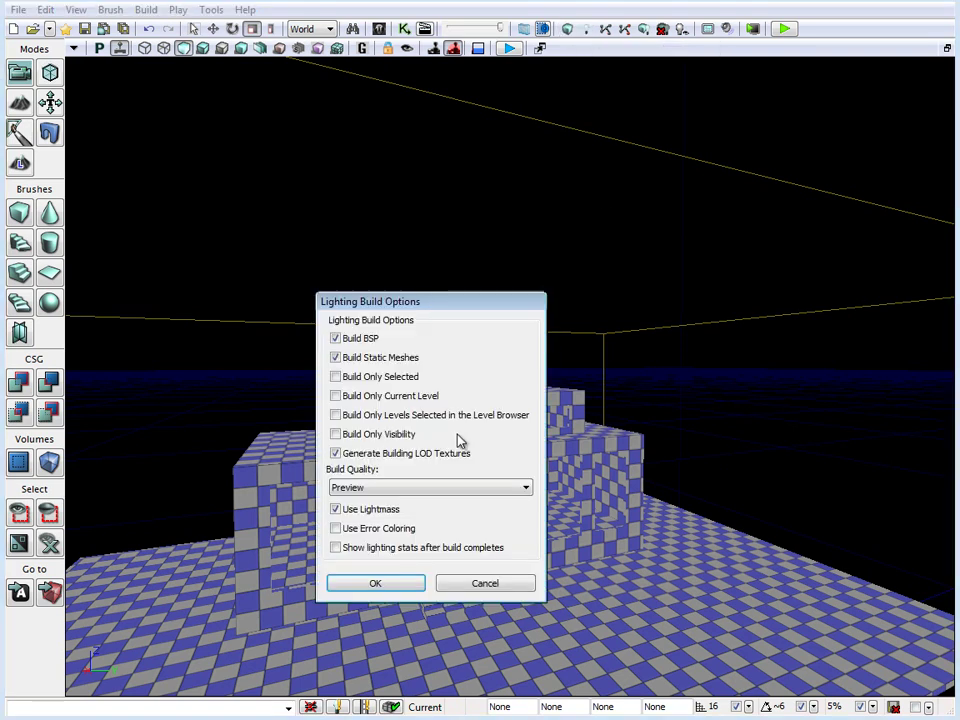
click(393, 588)
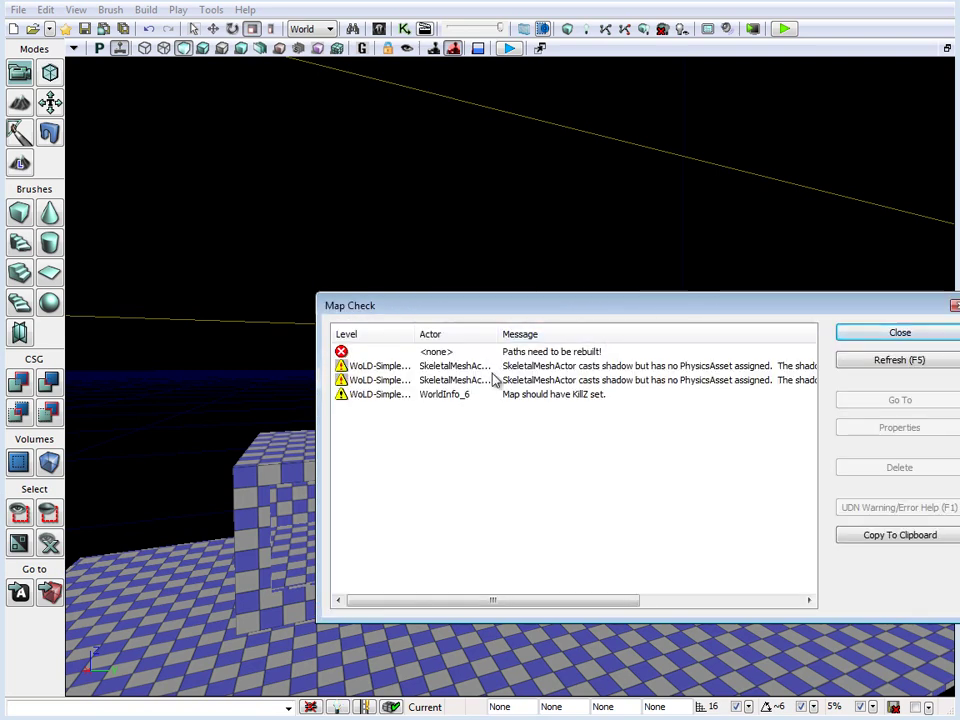
click(899, 334)
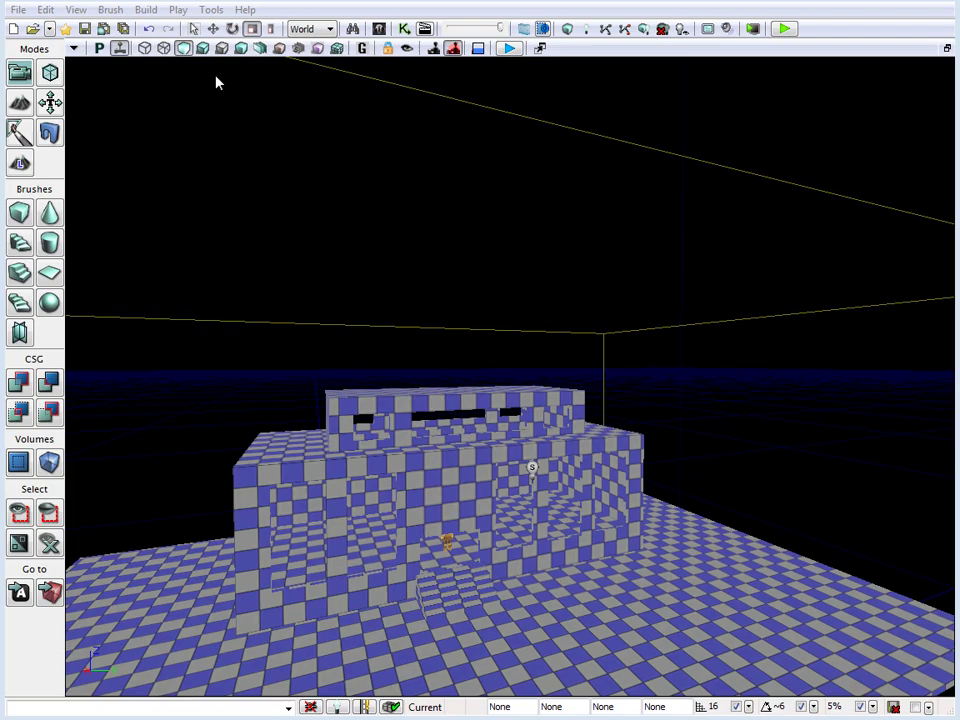
- Switch the viewport to lit shading and examine the rebuilt lighting on the building front and floor
click(203, 48)
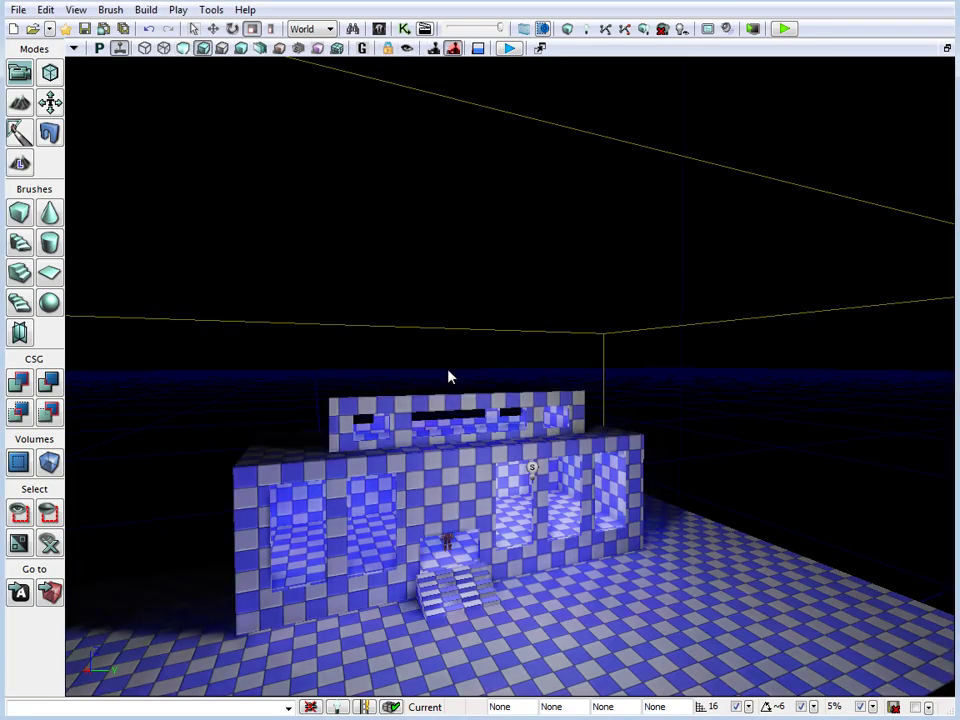
right_drag(448, 370, 298, 524)
drag(300, 530, 178, 511)
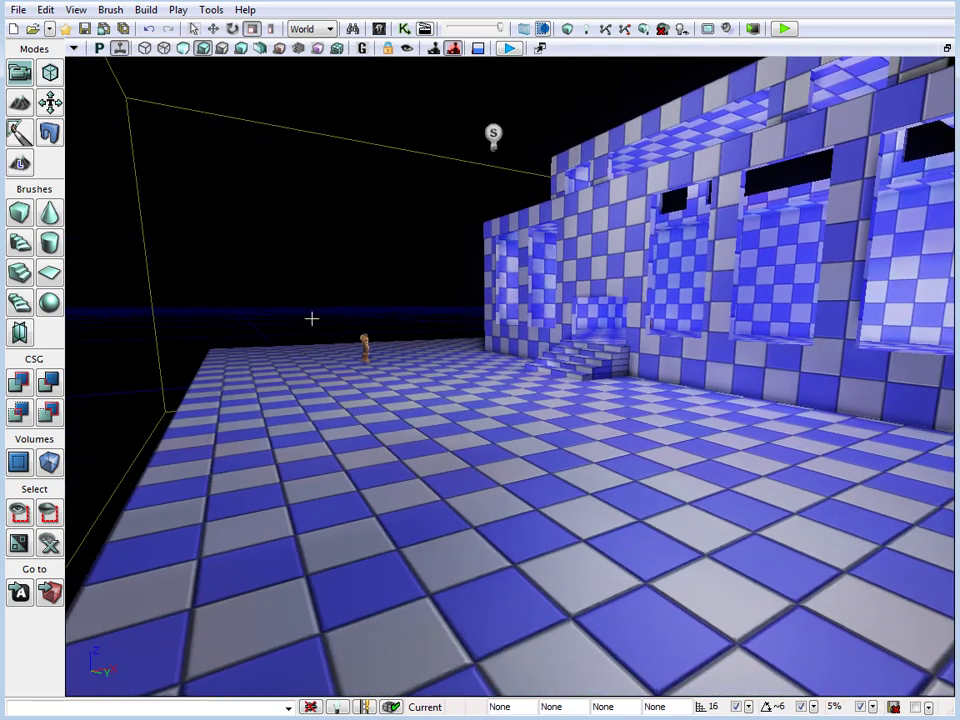
right_drag(311, 319, 483, 253)
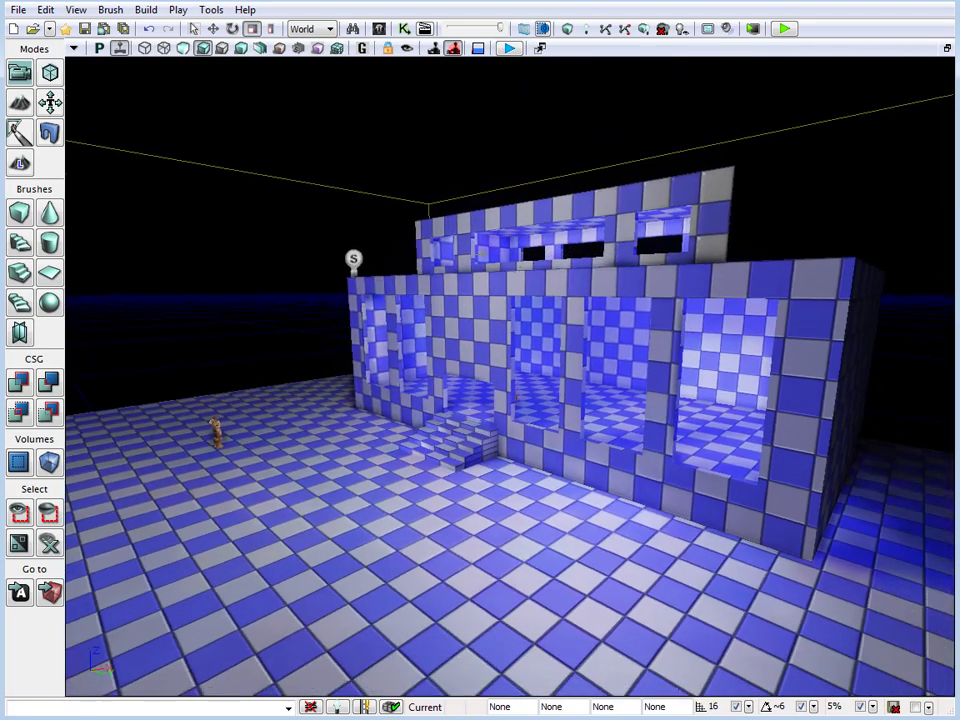
middle_drag(579, 244, 513, 310)
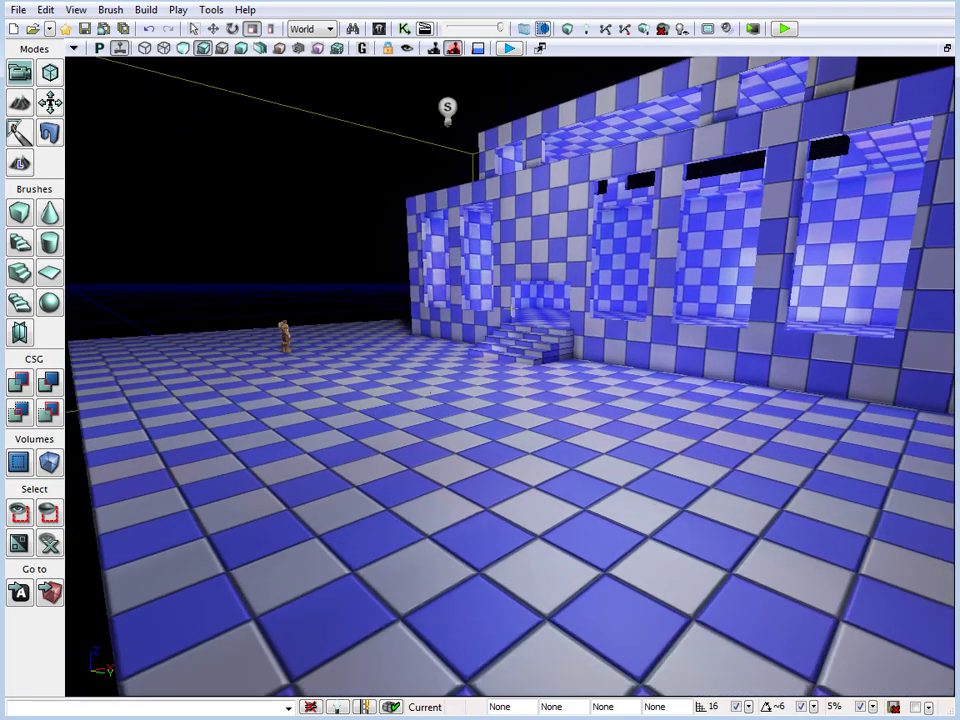
- Start playing the level from a spot on the floor in front of the building
right_click(360, 432)
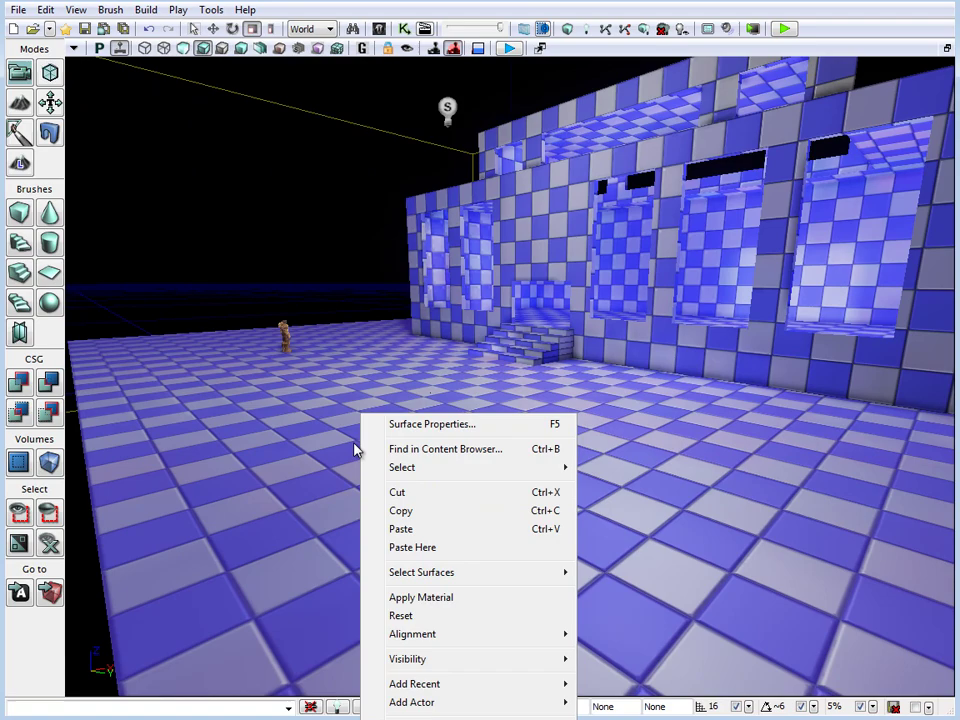
right_drag(354, 443, 343, 410)
right_click(330, 268)
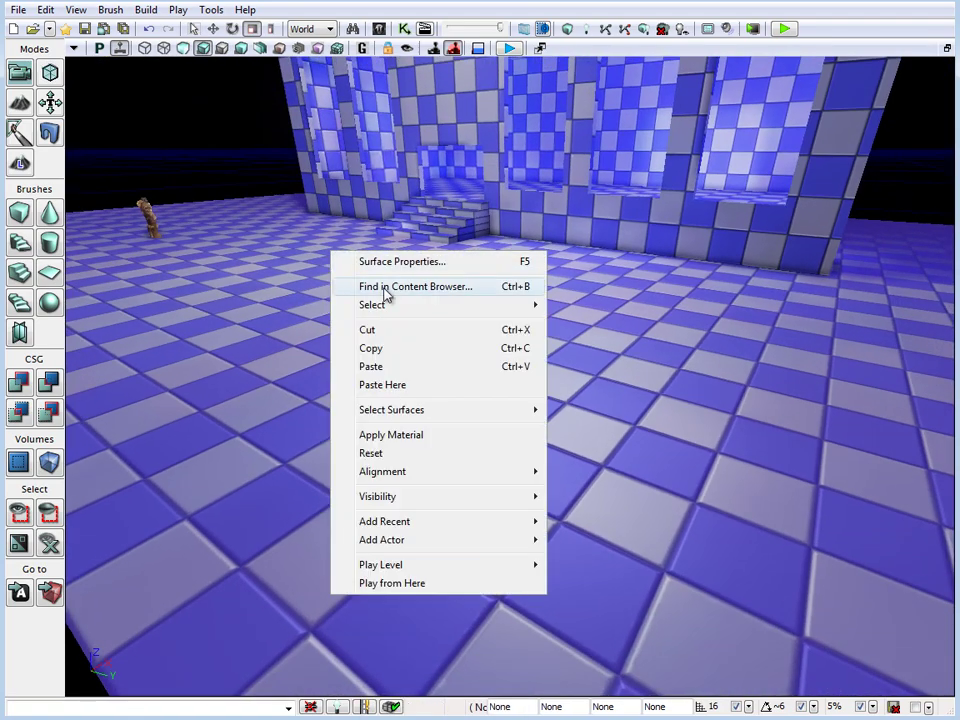
click(413, 584)
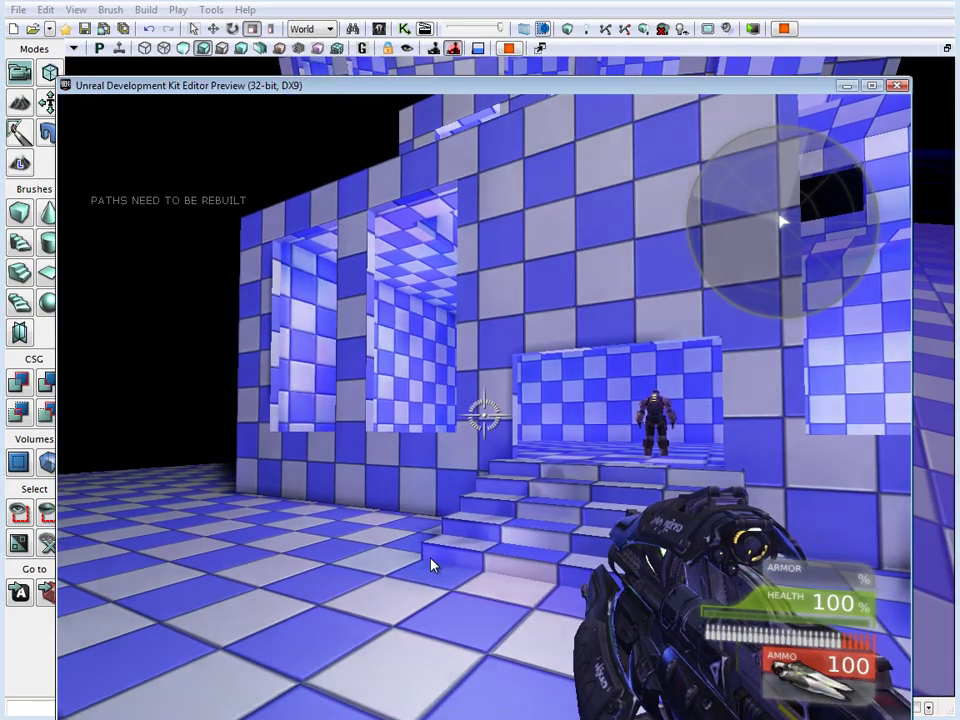
- Walk along the building's front, around its corner and up the stairs inside to inspect the lighting
key(w)
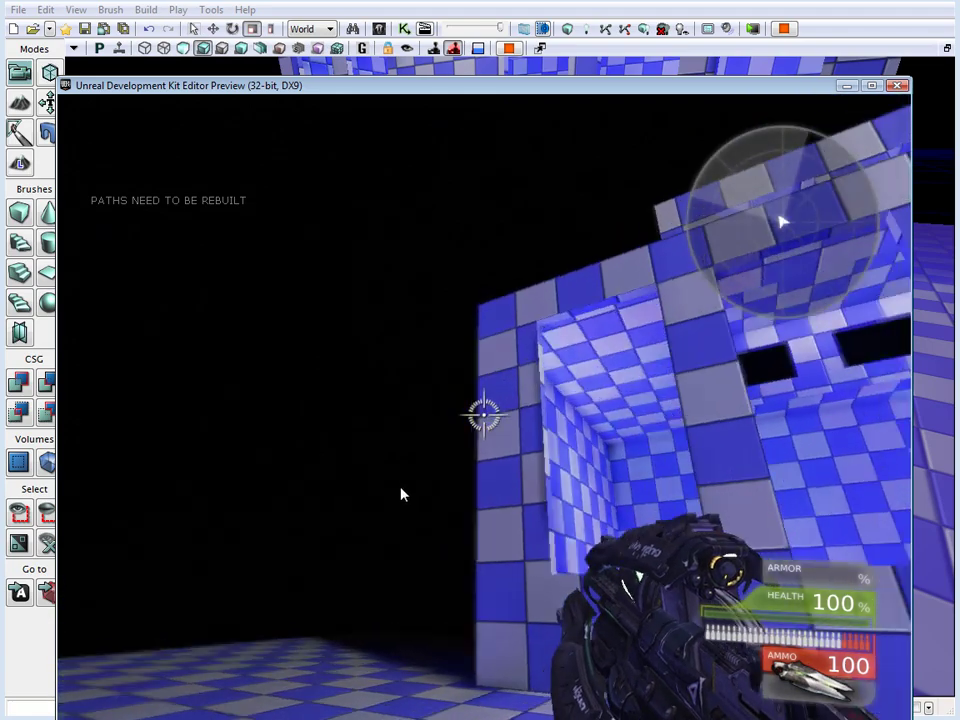
key(s)
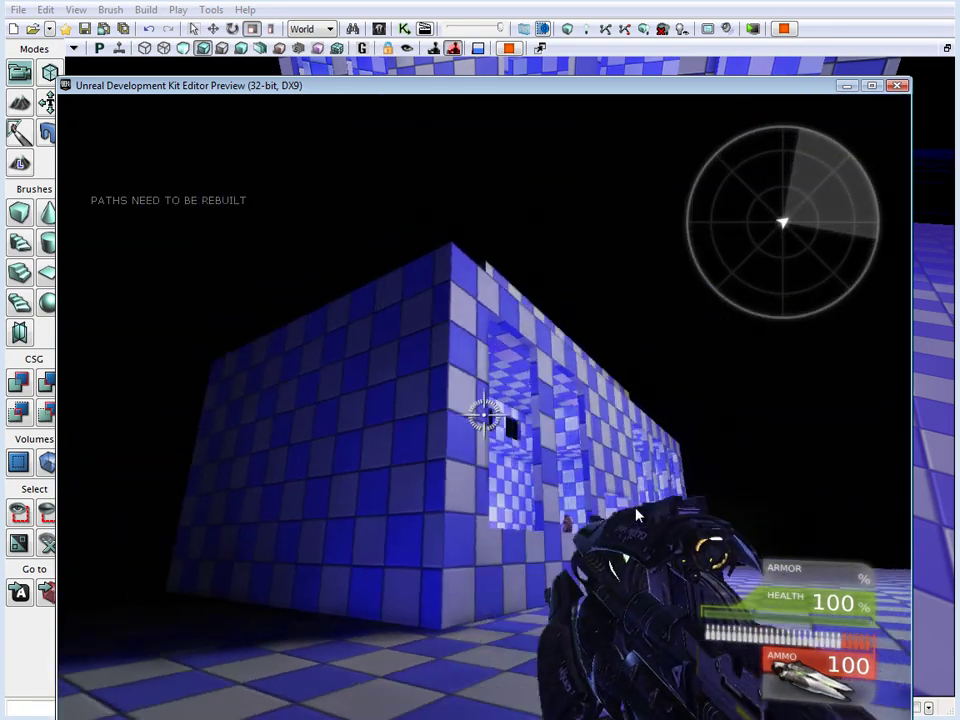
key(w)
key(w)
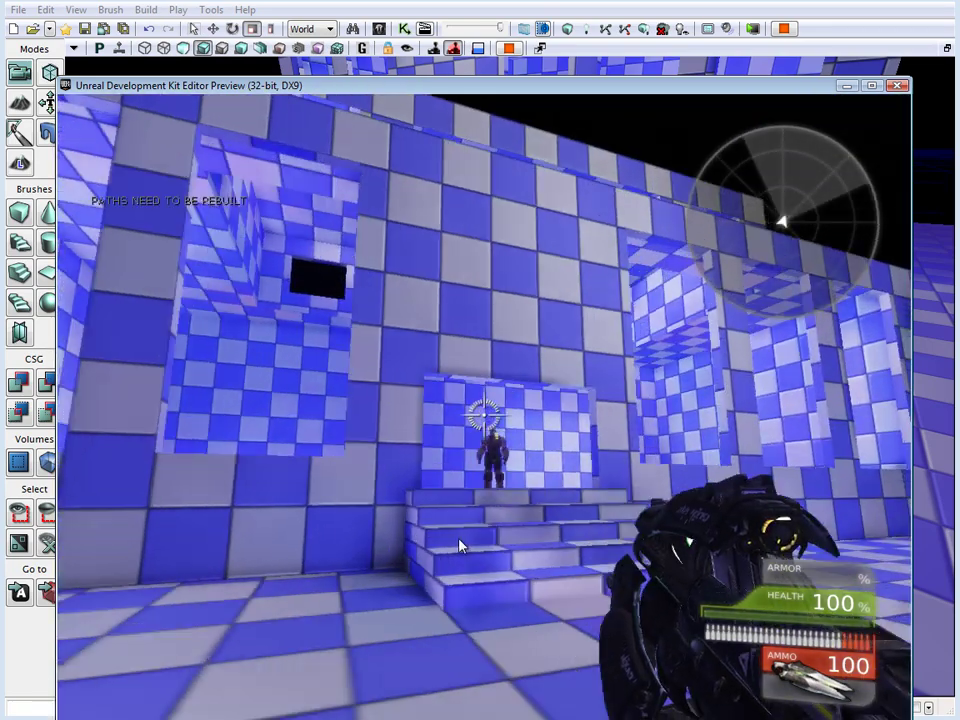
key(w)
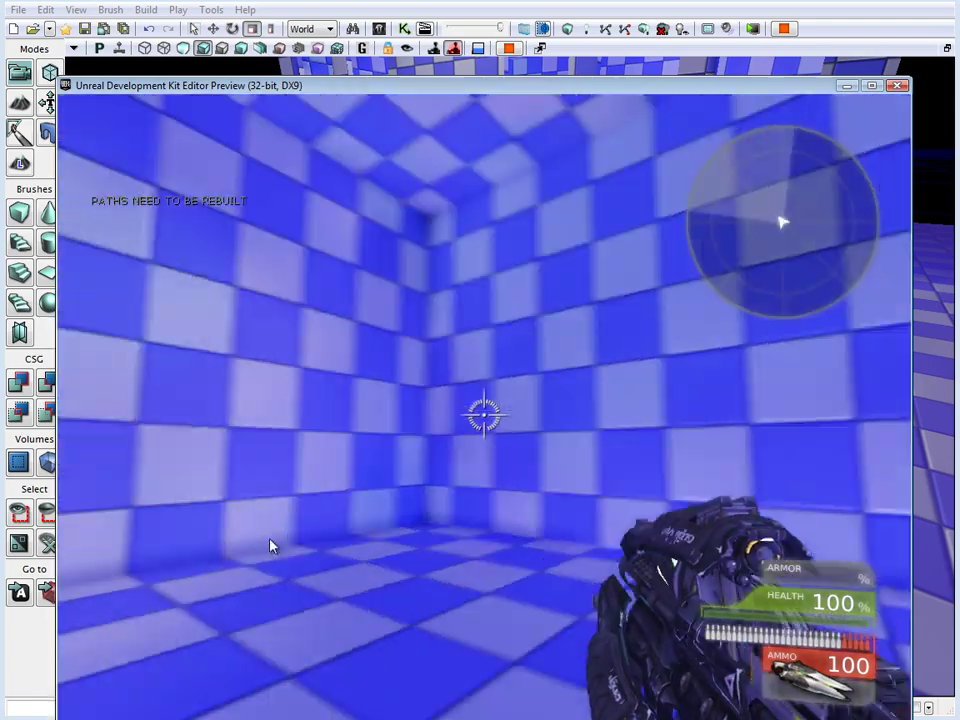
- Walk through the building's interior along the windowed wall to inspect the lighting on the walls, ceiling and floor
key(w)
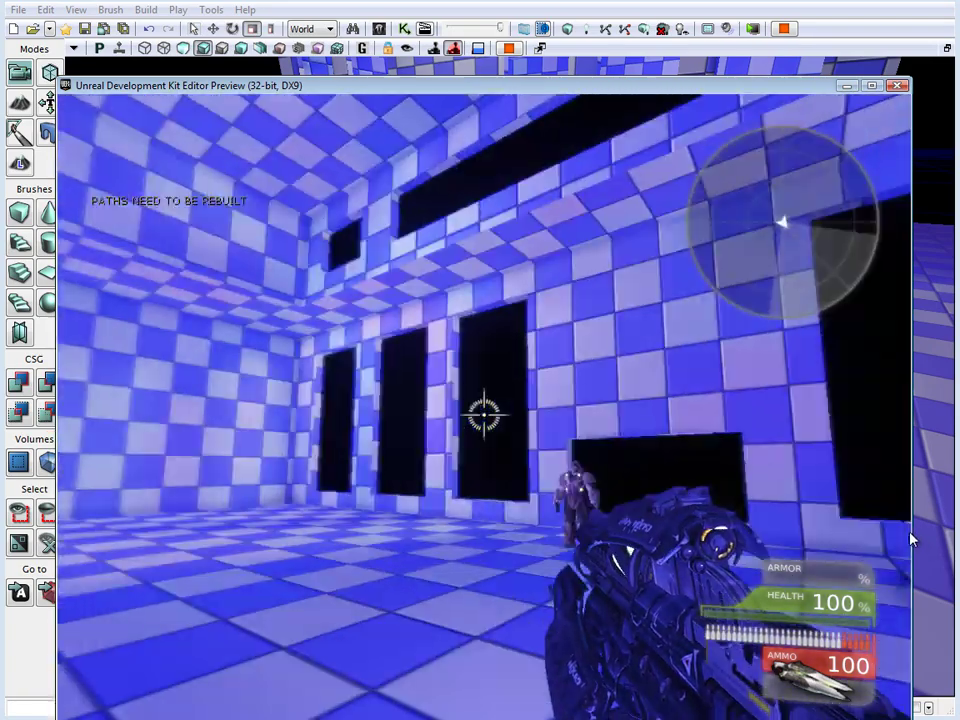
key(s)
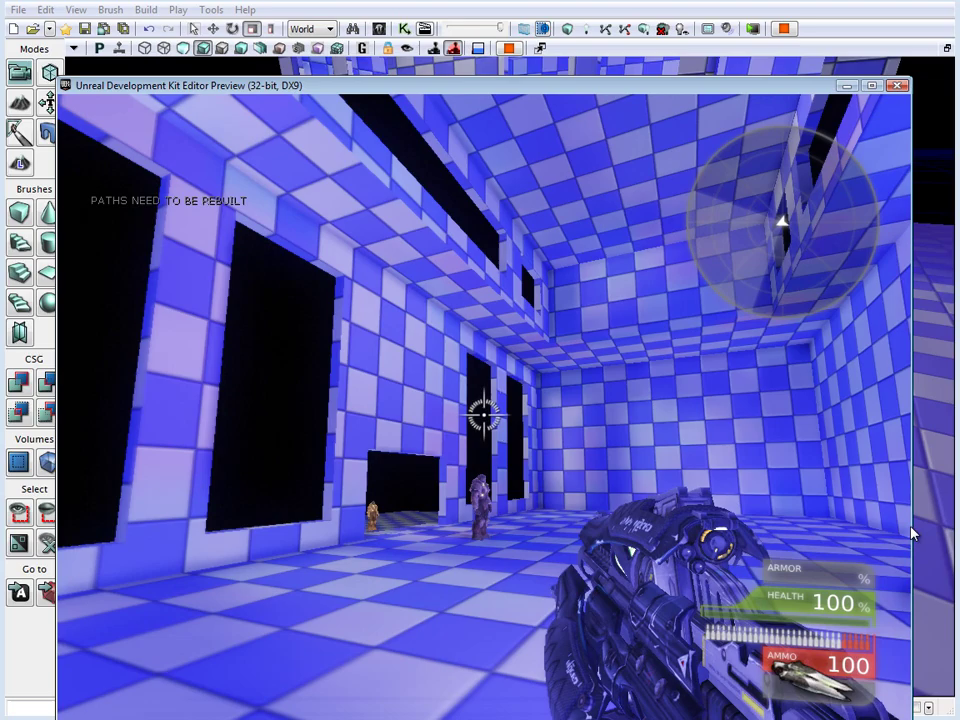
key(w)
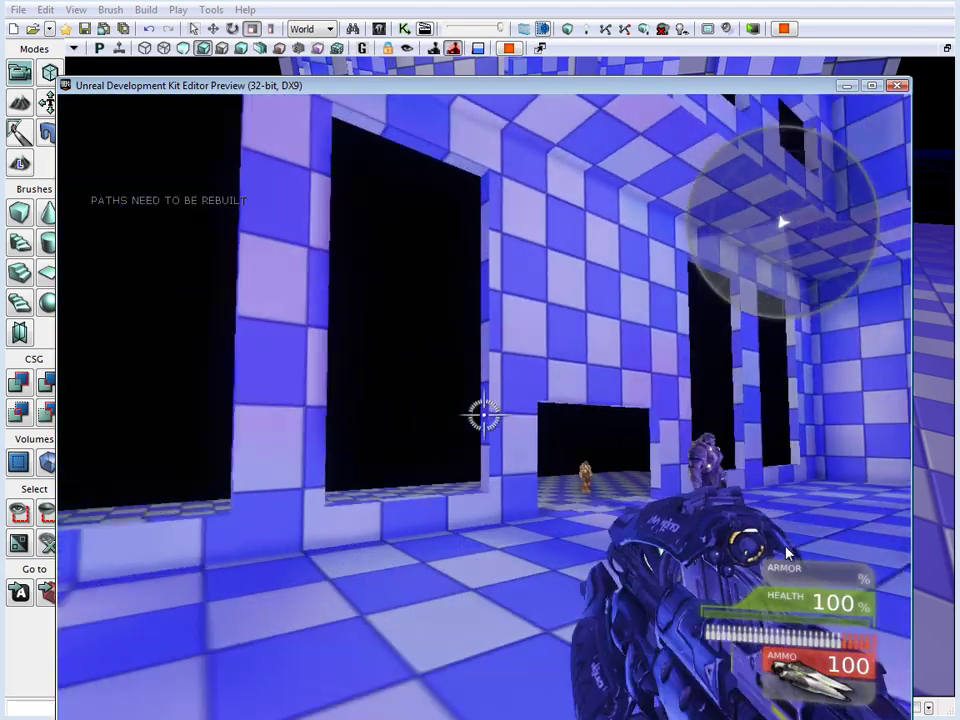
key(w)
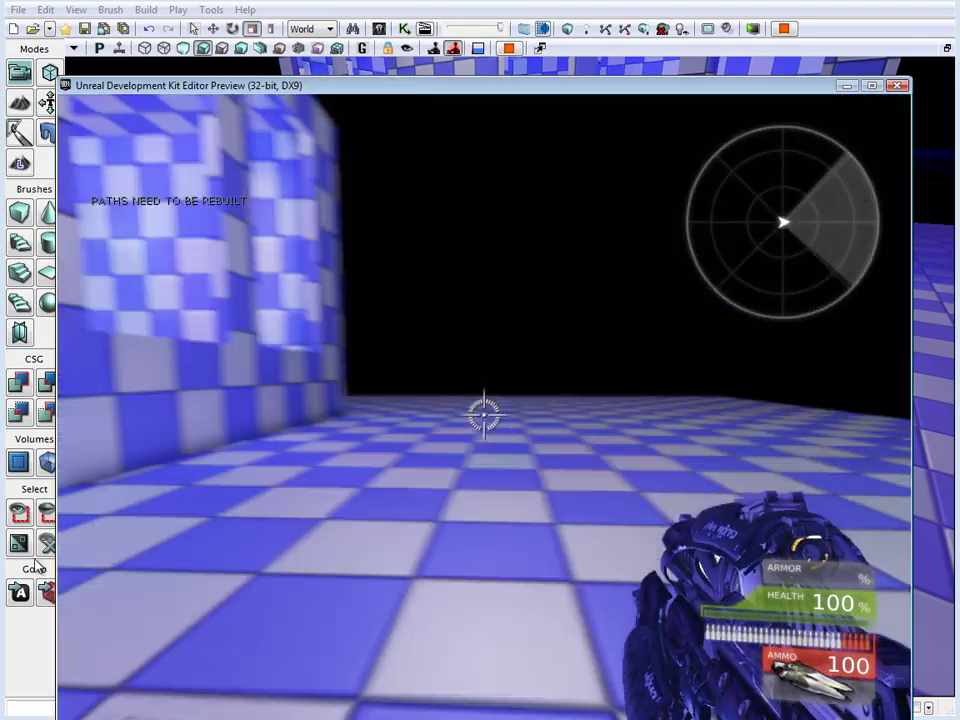
- Inspect the lit facade from outside, walk back up the stairs into the building, and end the play session
key(d)
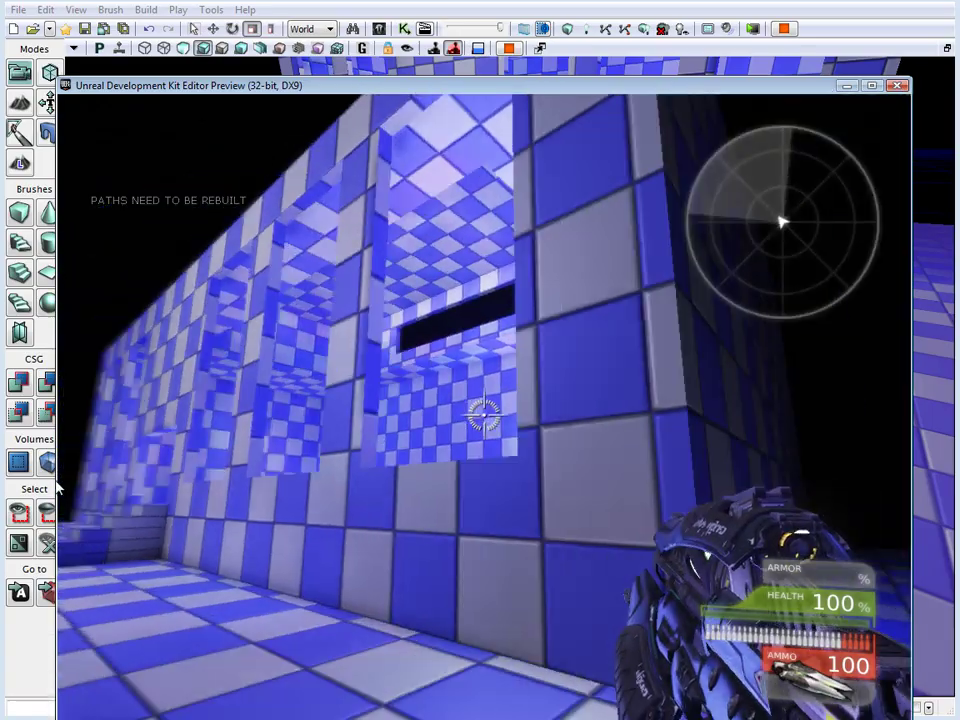
key(a)
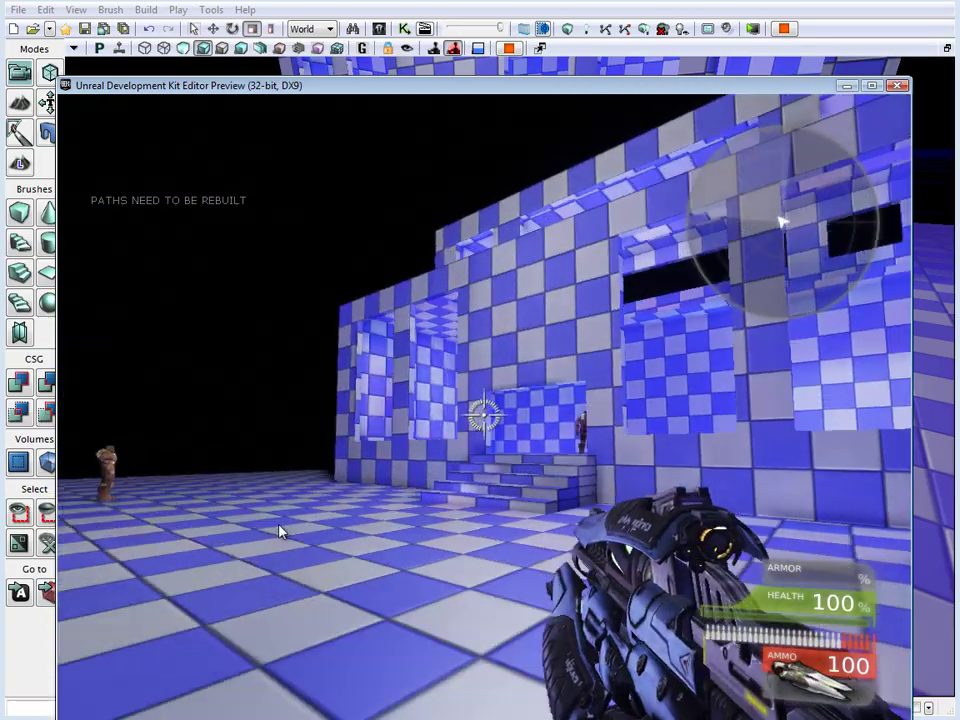
key(w)
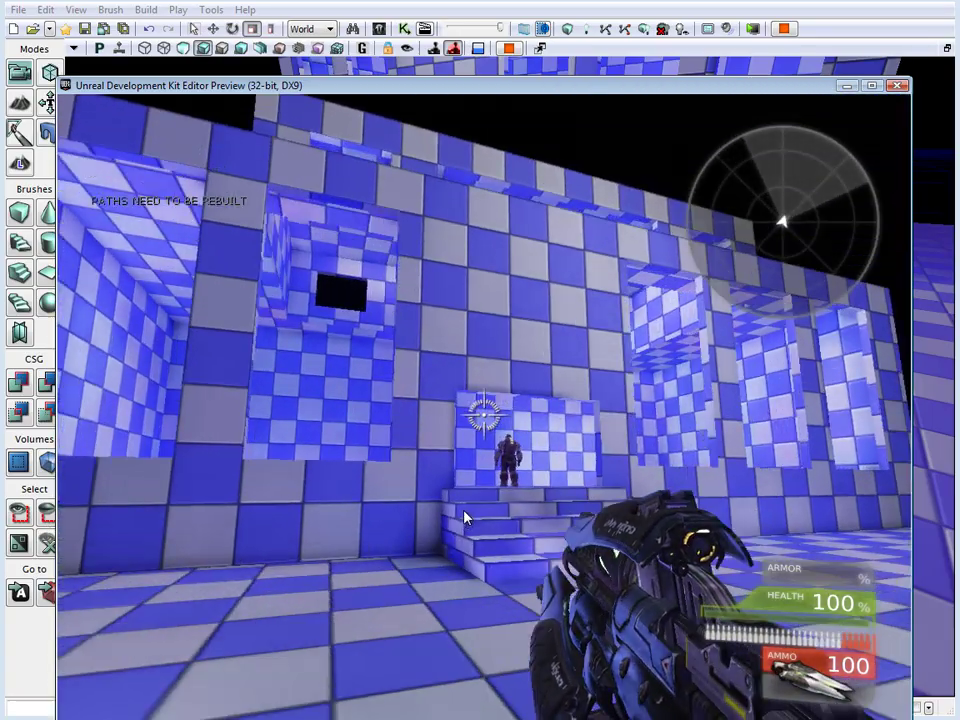
key(w)
key(s)
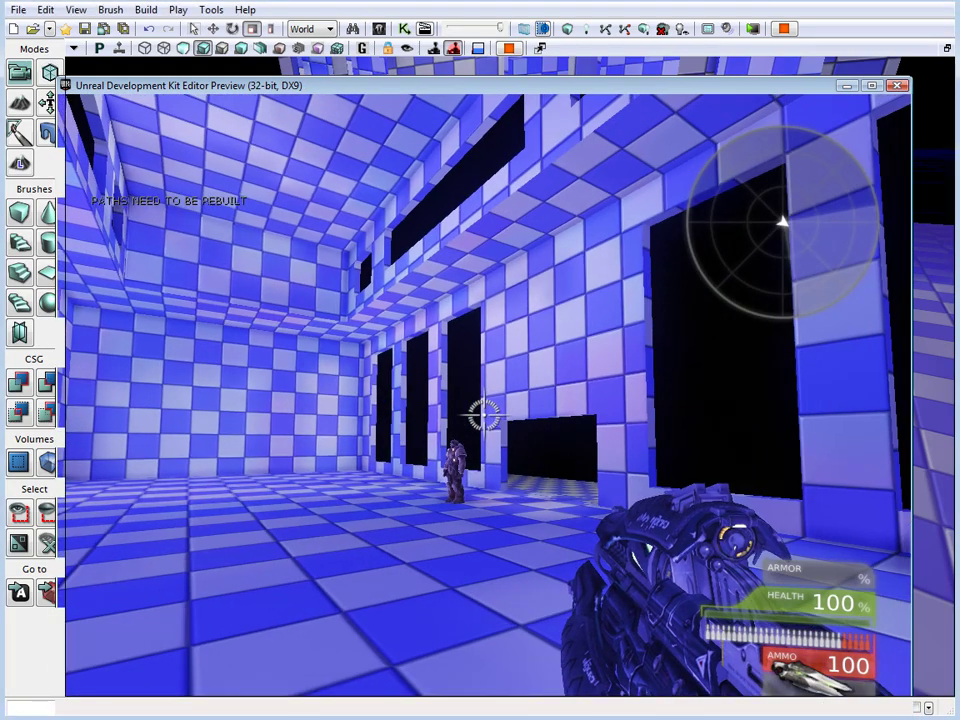
key(Escape)
- Examine the lighting on the building's facade, side wall and surrounding floor from several angles in the editor viewport
right_drag(633, 446, 606, 395)
middle_drag(606, 395, 669, 387)
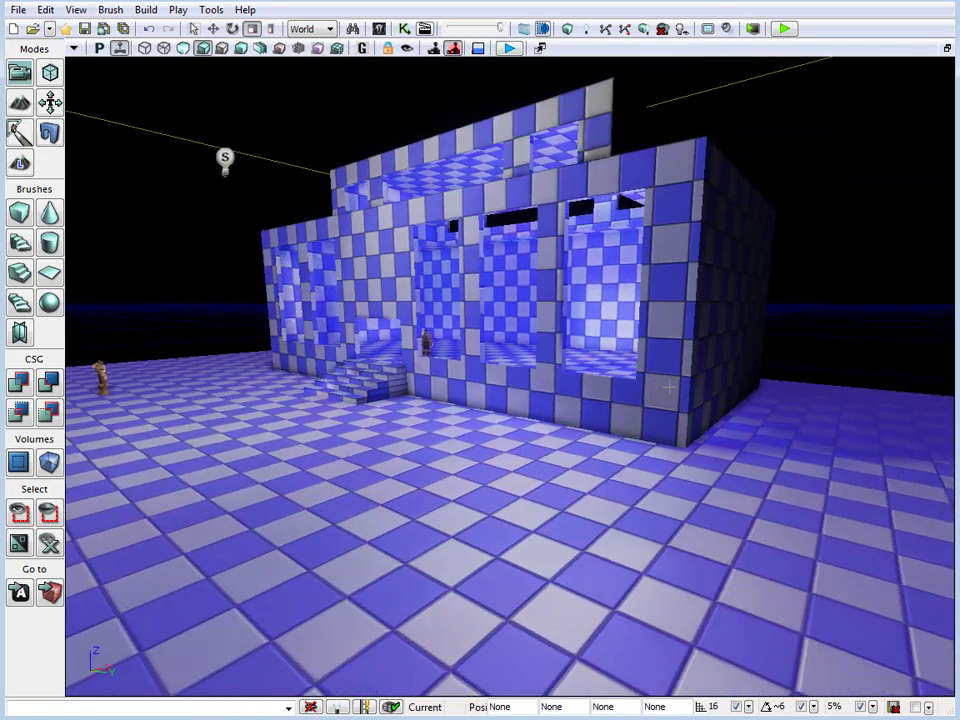
right_drag(668, 387, 574, 345)
middle_drag(574, 345, 551, 333)
drag(551, 333, 707, 394)
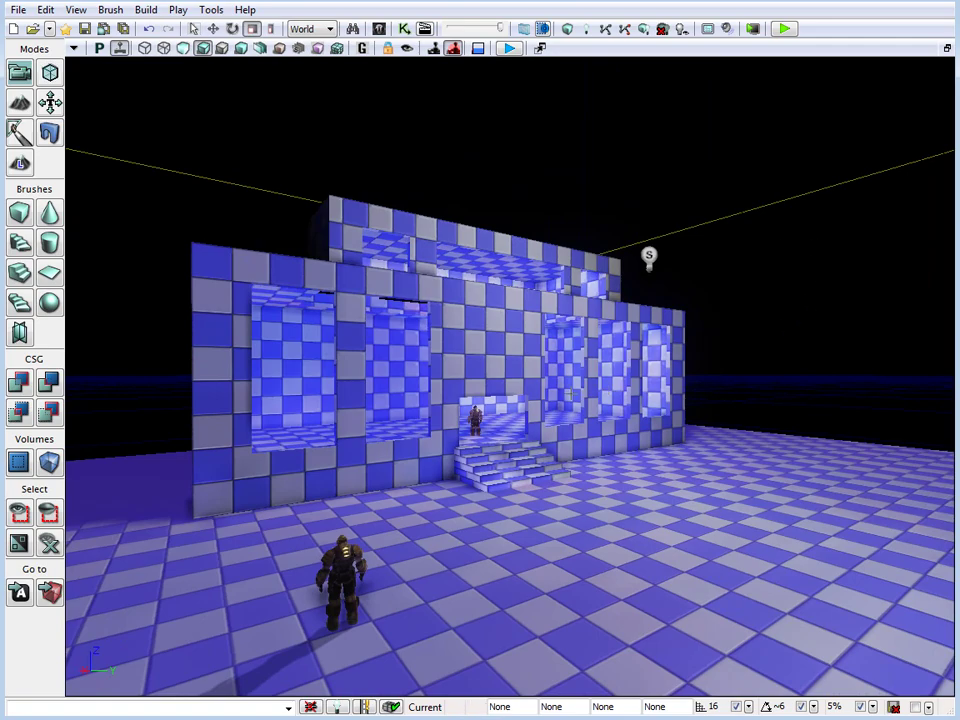
right_drag(349, 544, 318, 526)
middle_drag(318, 526, 390, 520)
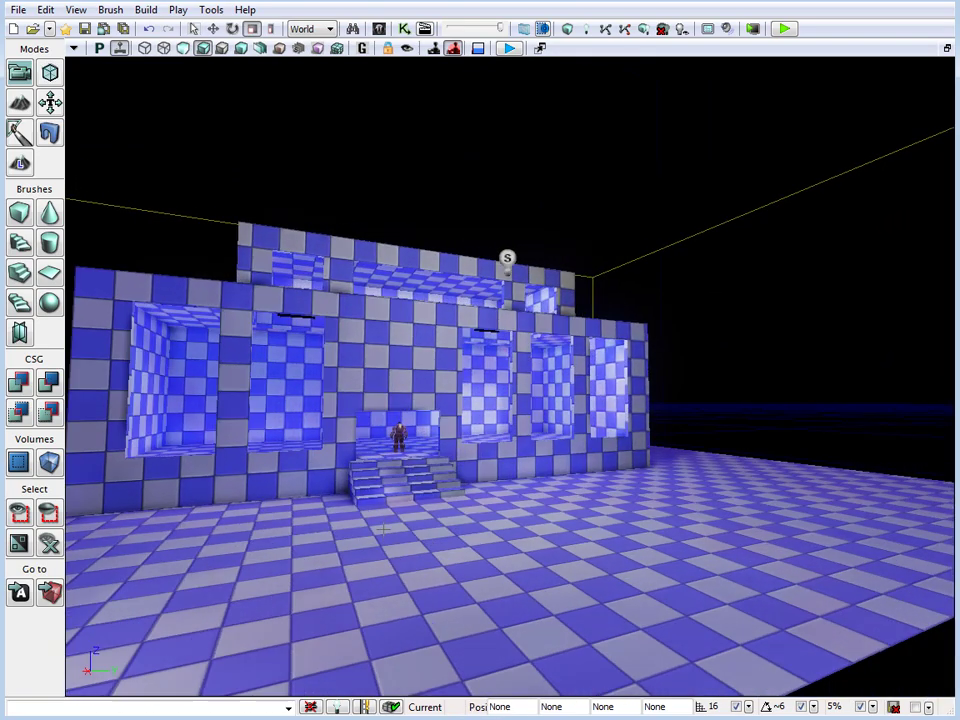
right_drag(390, 520, 253, 469)
middle_drag(253, 469, 392, 465)
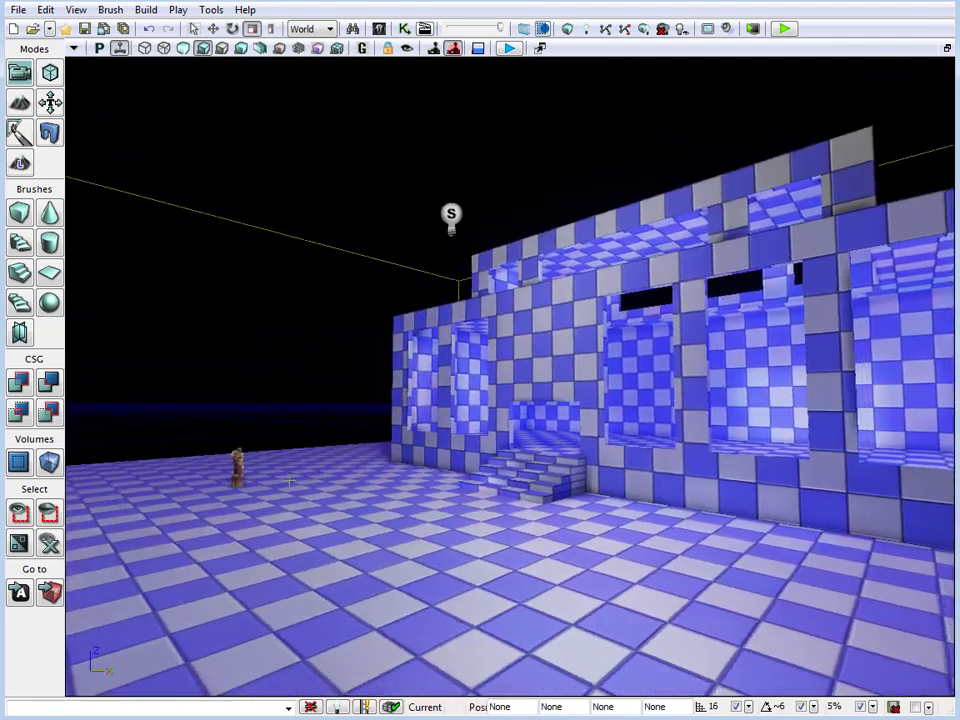